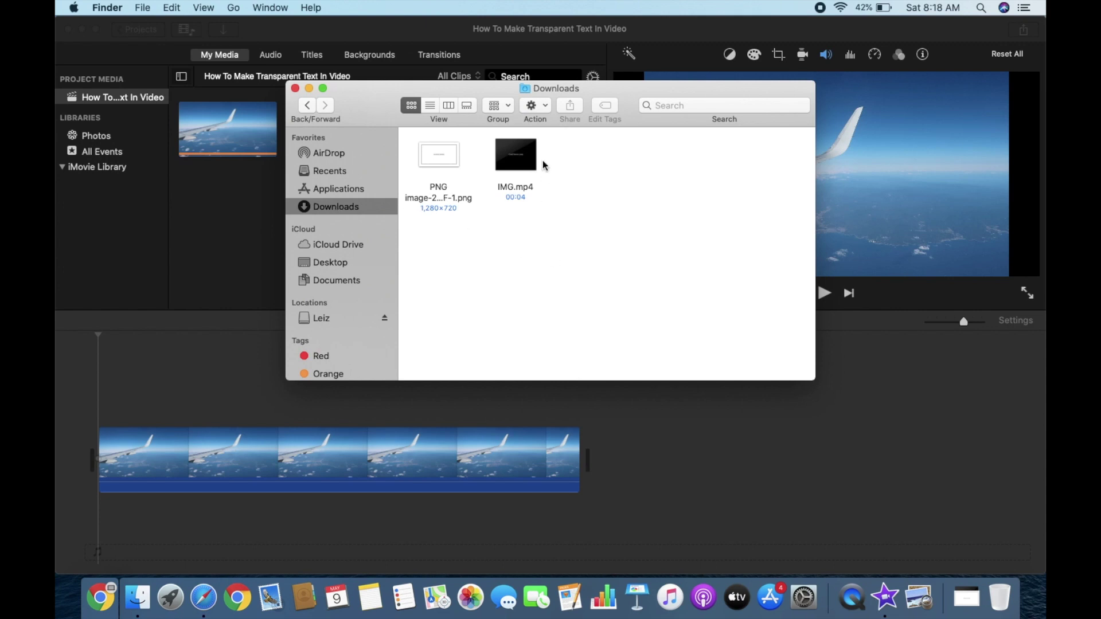
Place IMG.mp4 above the airplane clip, flush with its start, and play back to check.
drag(531, 162, 116, 381)
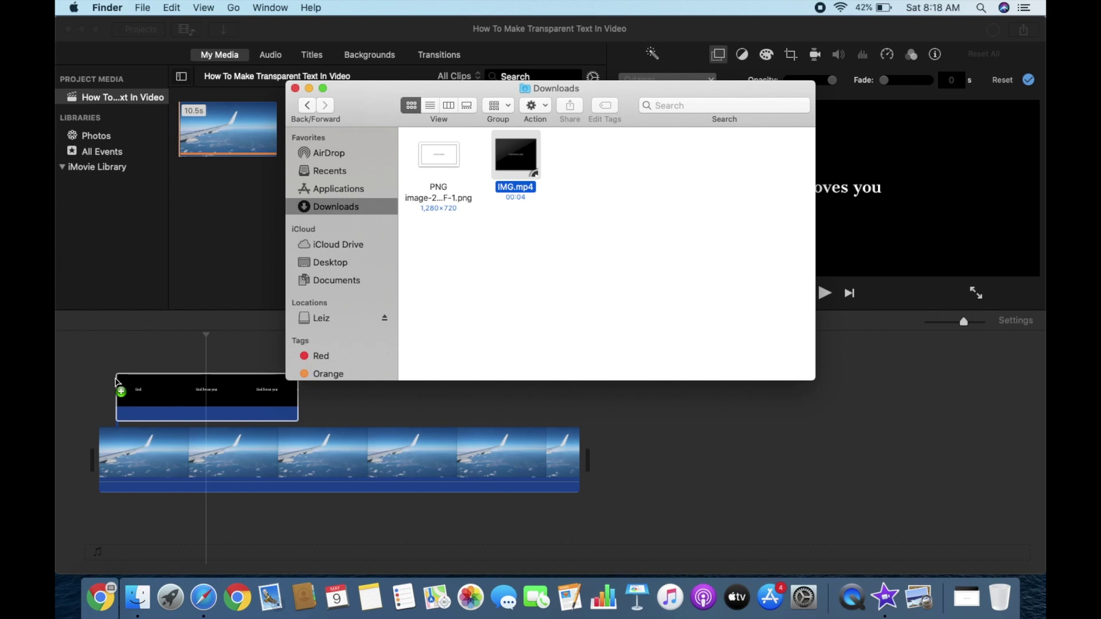
click(175, 390)
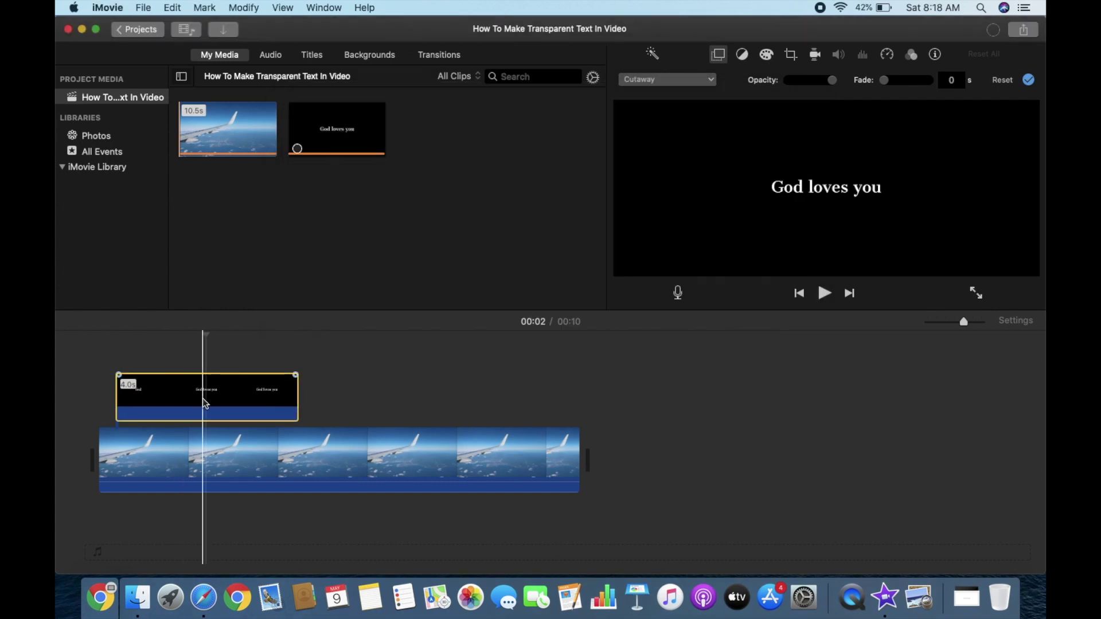
drag(201, 398, 181, 401)
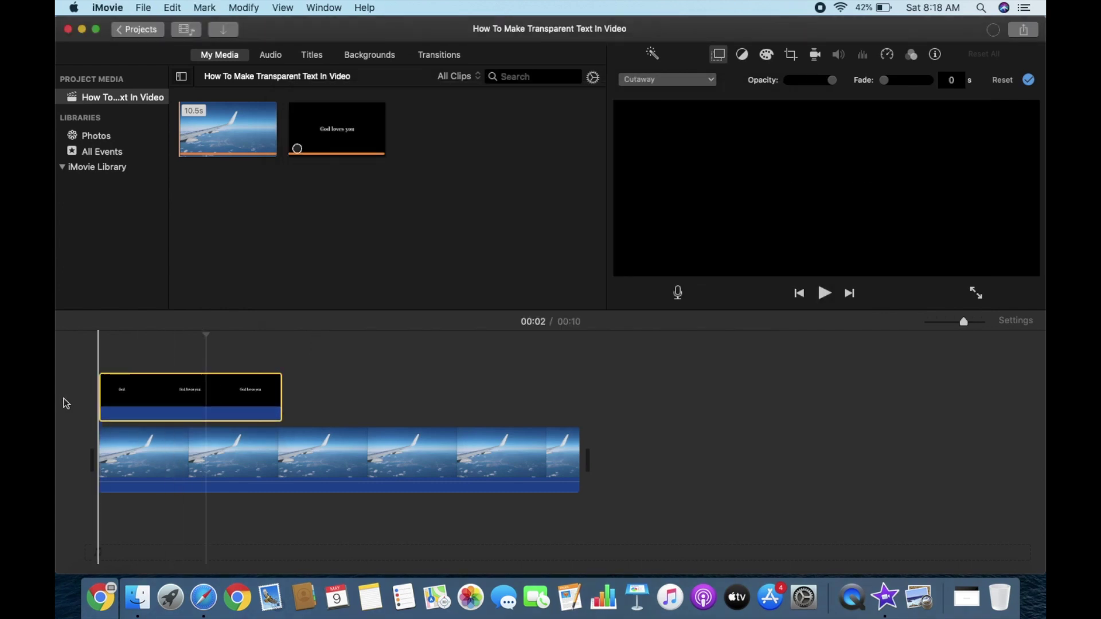
click(64, 397)
key(space)
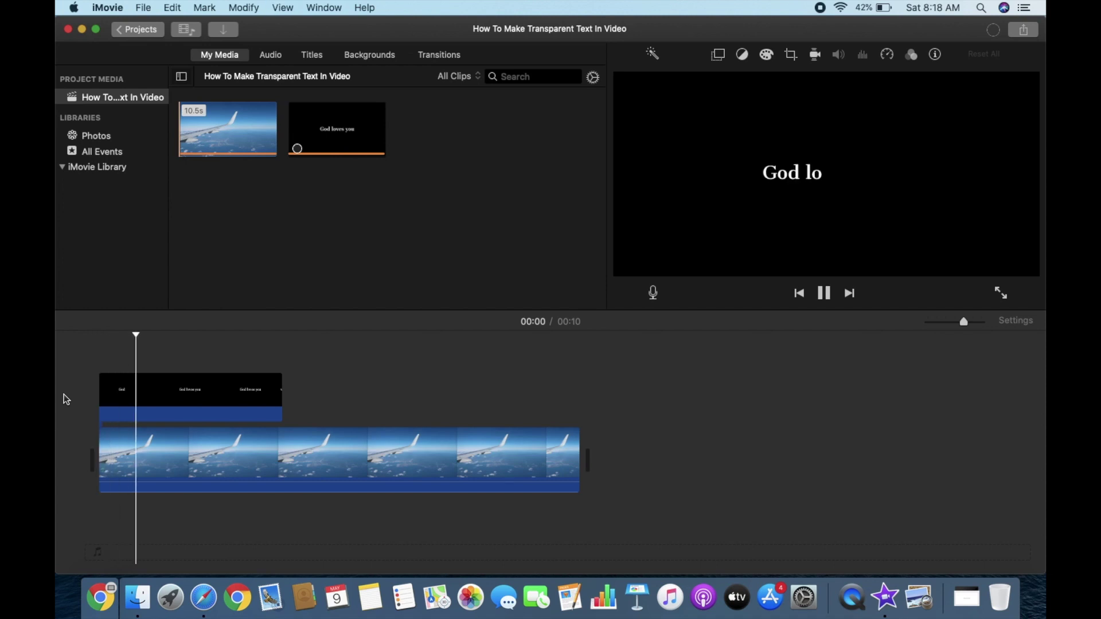
click(167, 389)
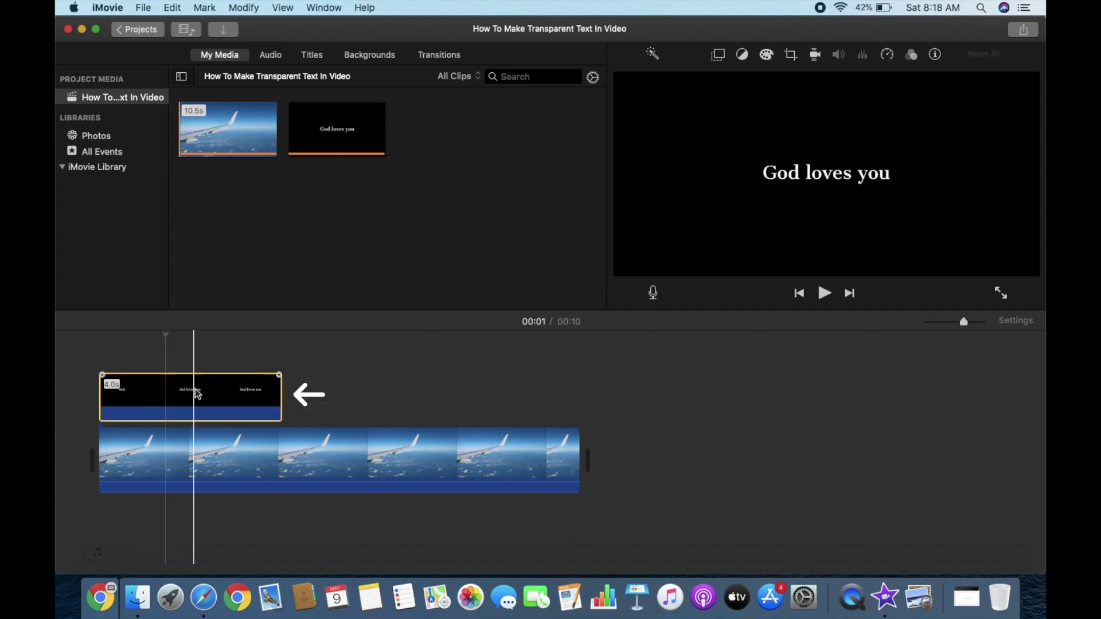
key(space)
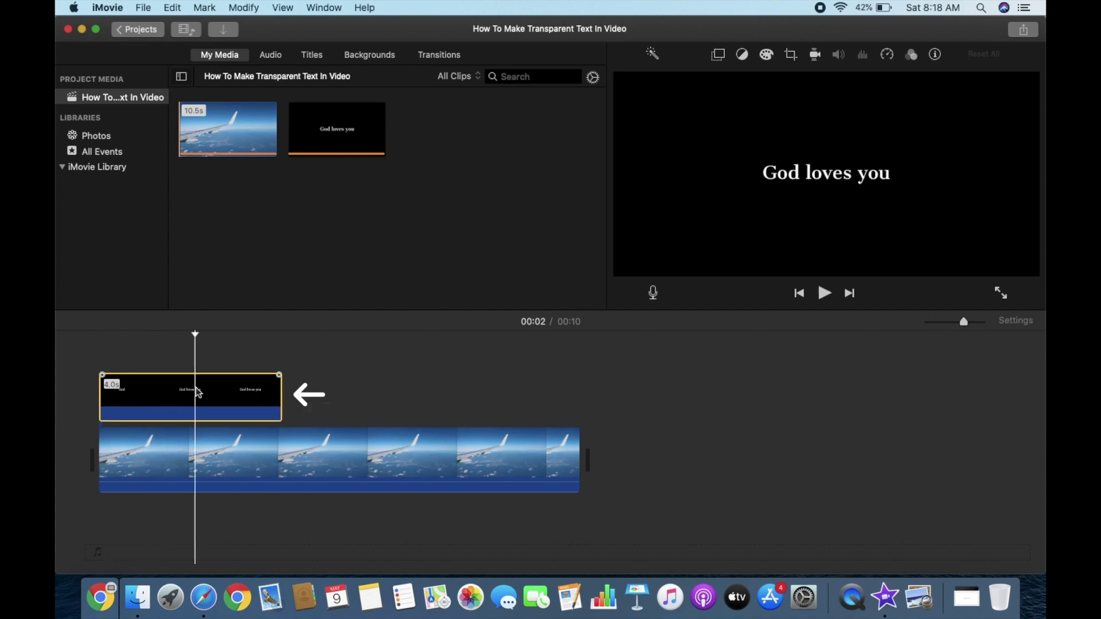
Key the 'God loves you' clip as Green/Blue Screen, erase leftover black, and play it back.
click(717, 55)
click(697, 83)
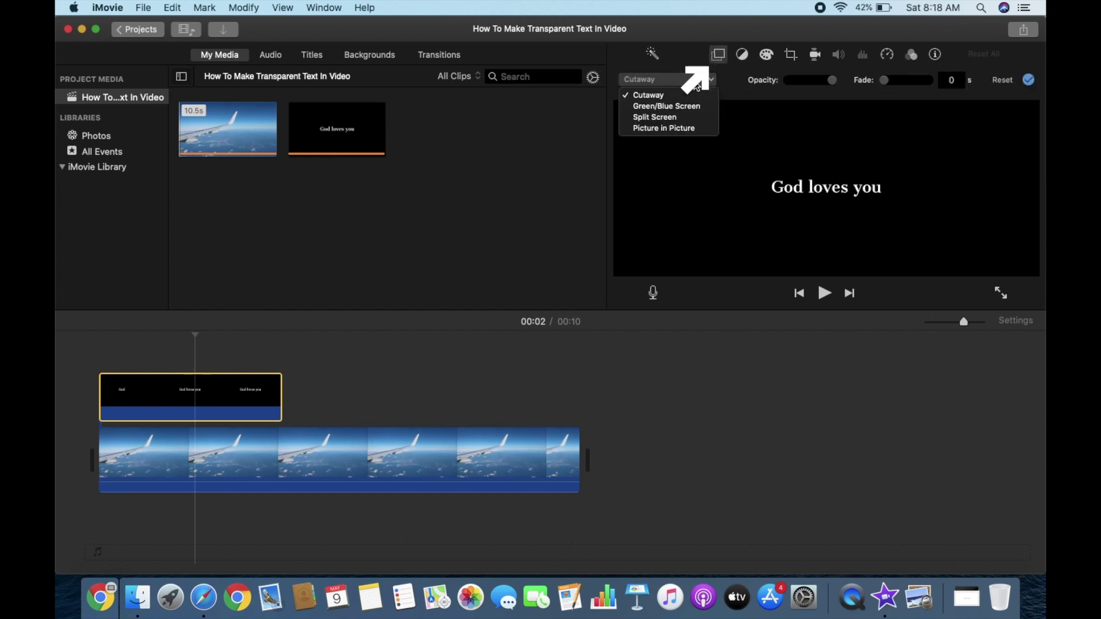
click(673, 108)
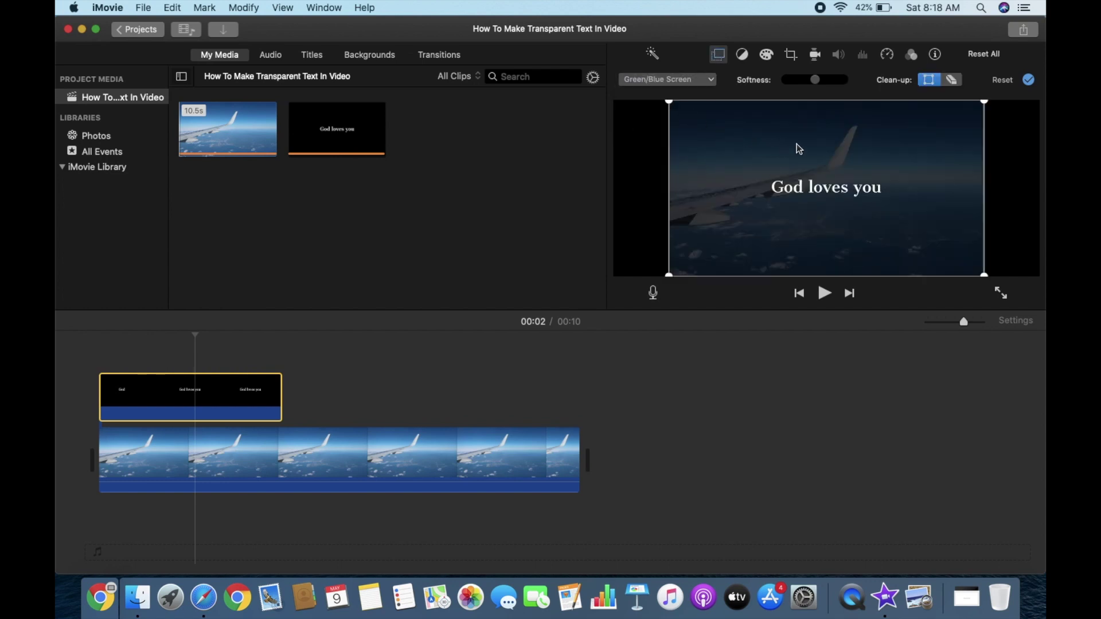
click(954, 82)
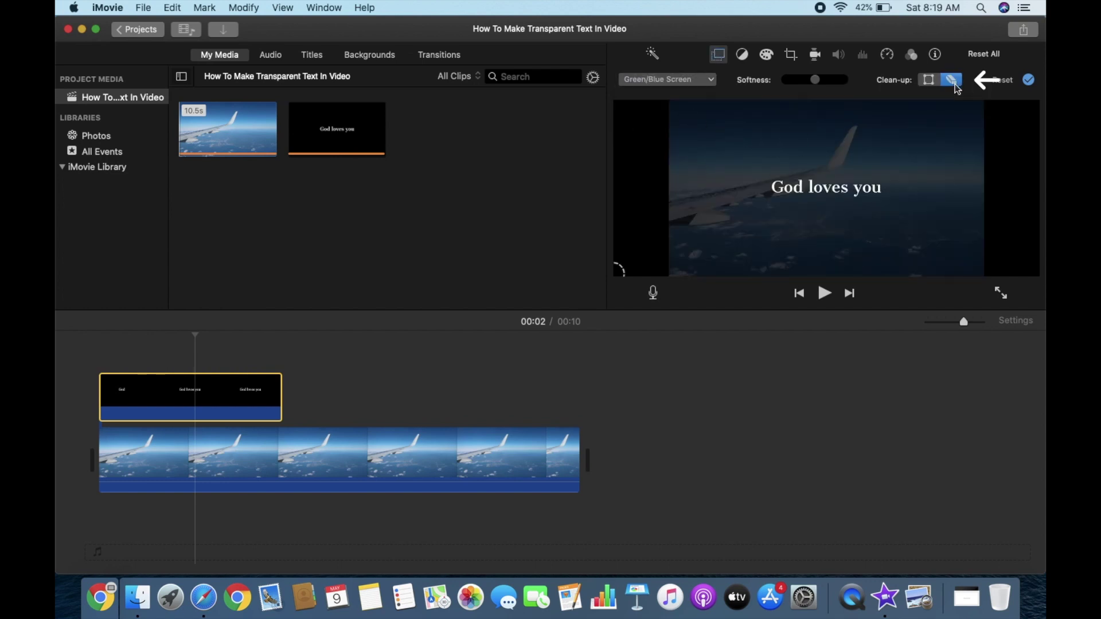
click(751, 159)
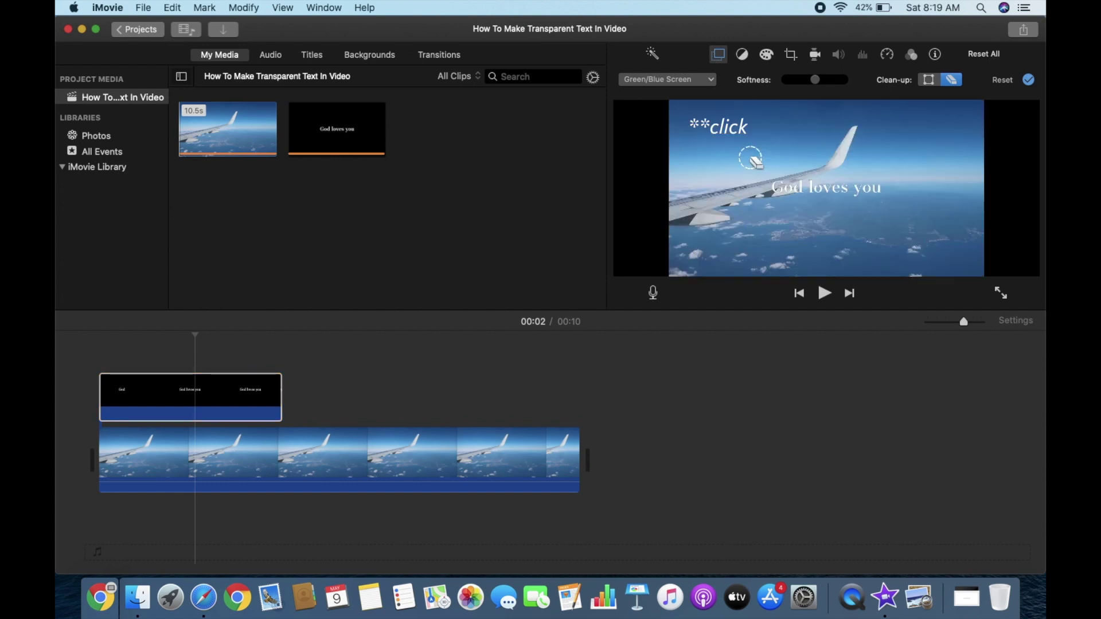
click(89, 381)
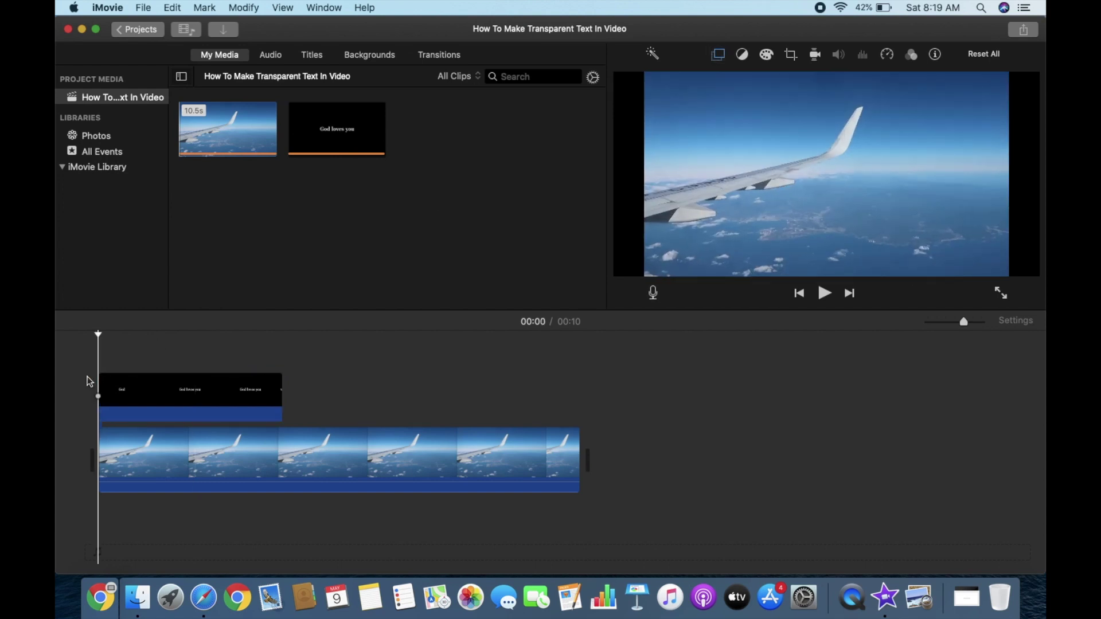
key(space)
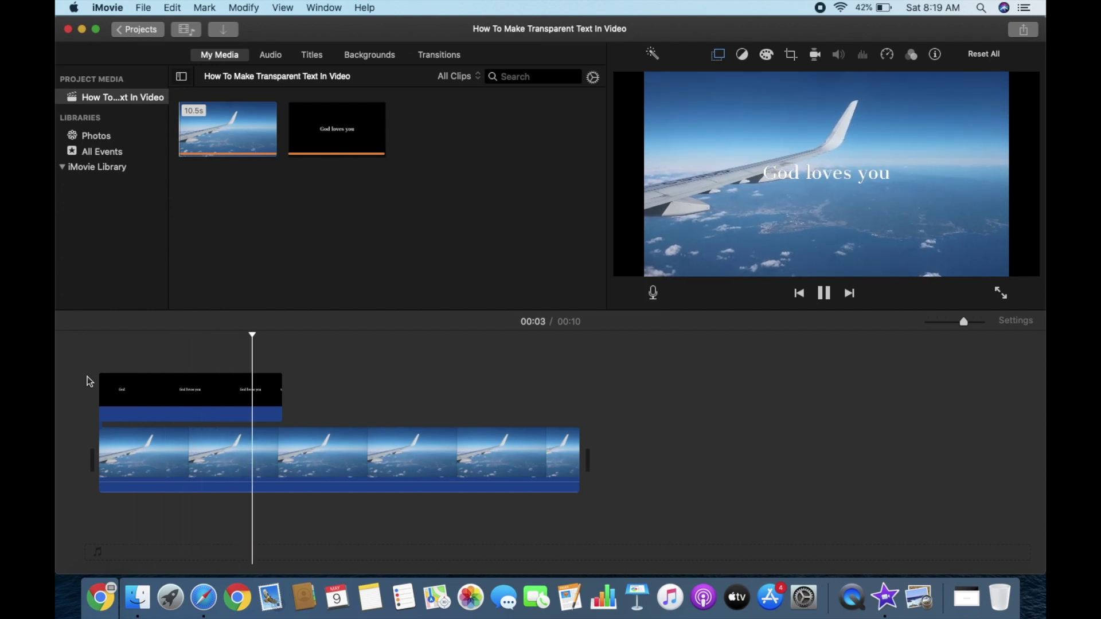
Add the SUBSCRIBE PNG from Downloads above the airplane clip and trim it from 4.0s to a sliver.
key(space)
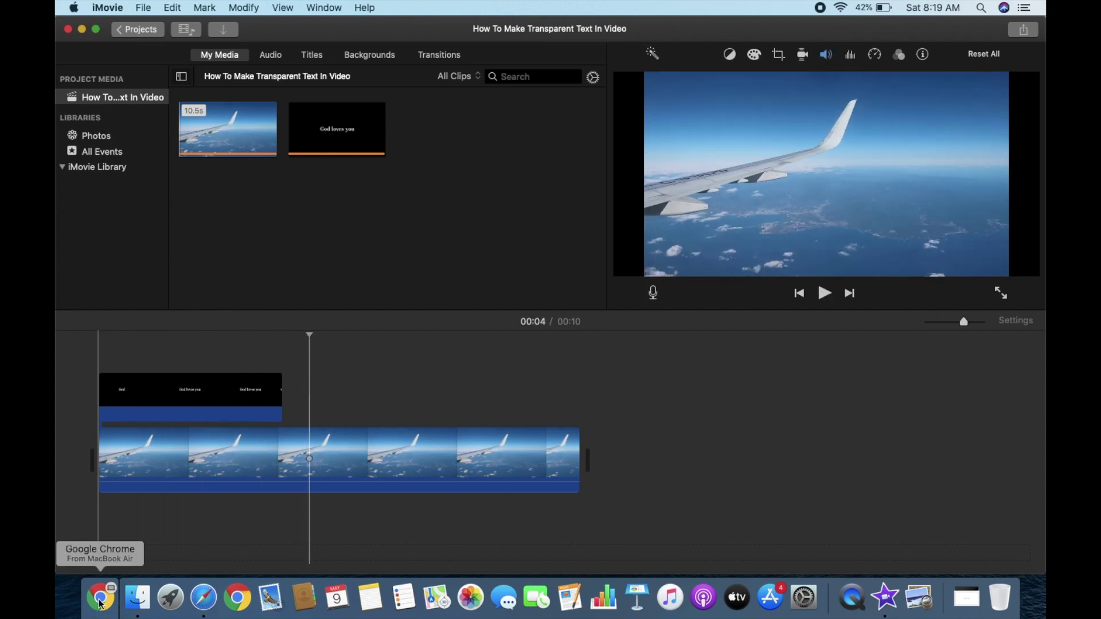
click(146, 597)
click(429, 167)
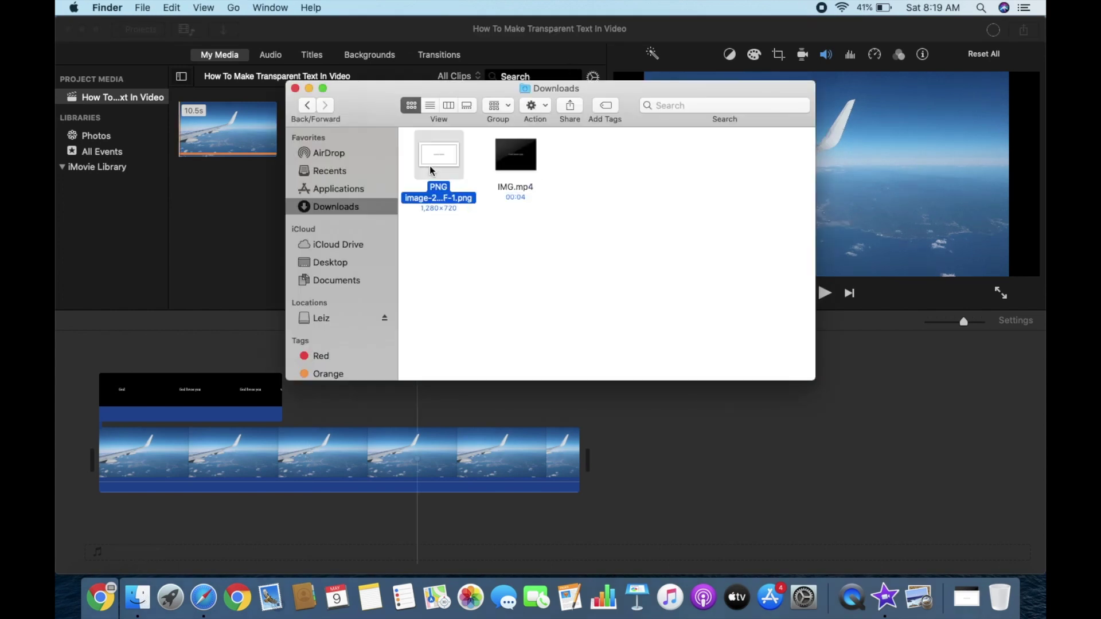
drag(444, 163, 351, 398)
click(492, 405)
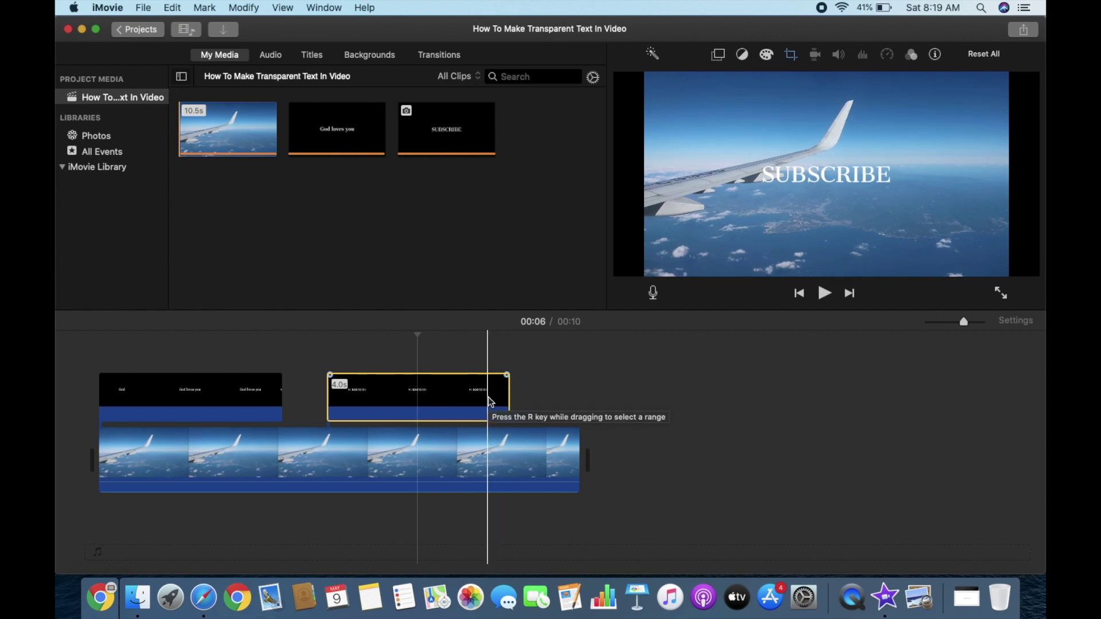
drag(507, 399, 344, 413)
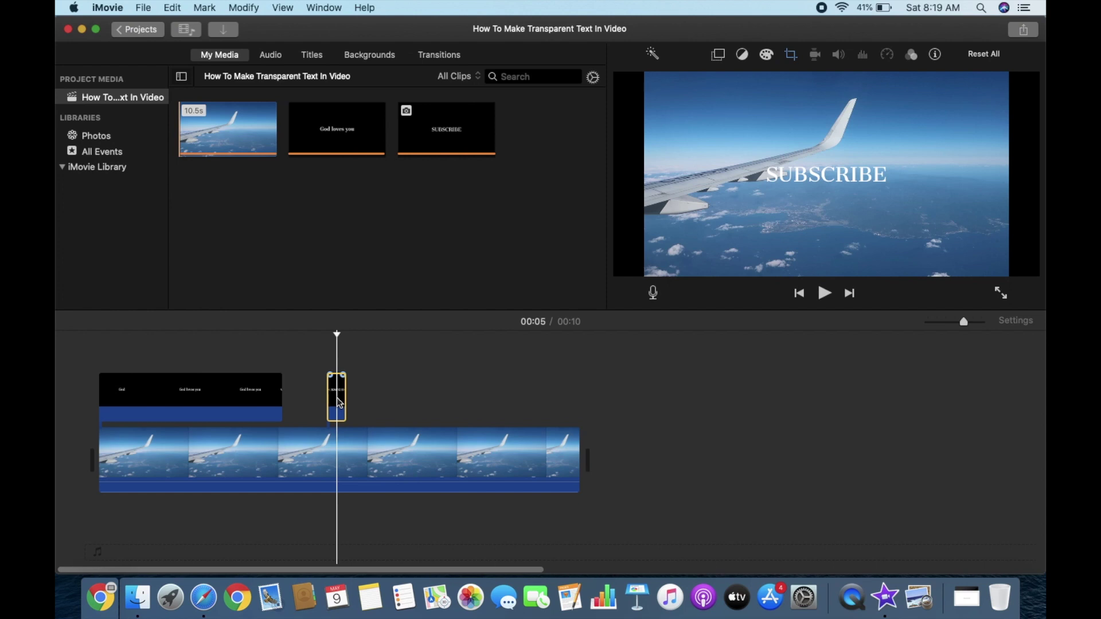
click(354, 397)
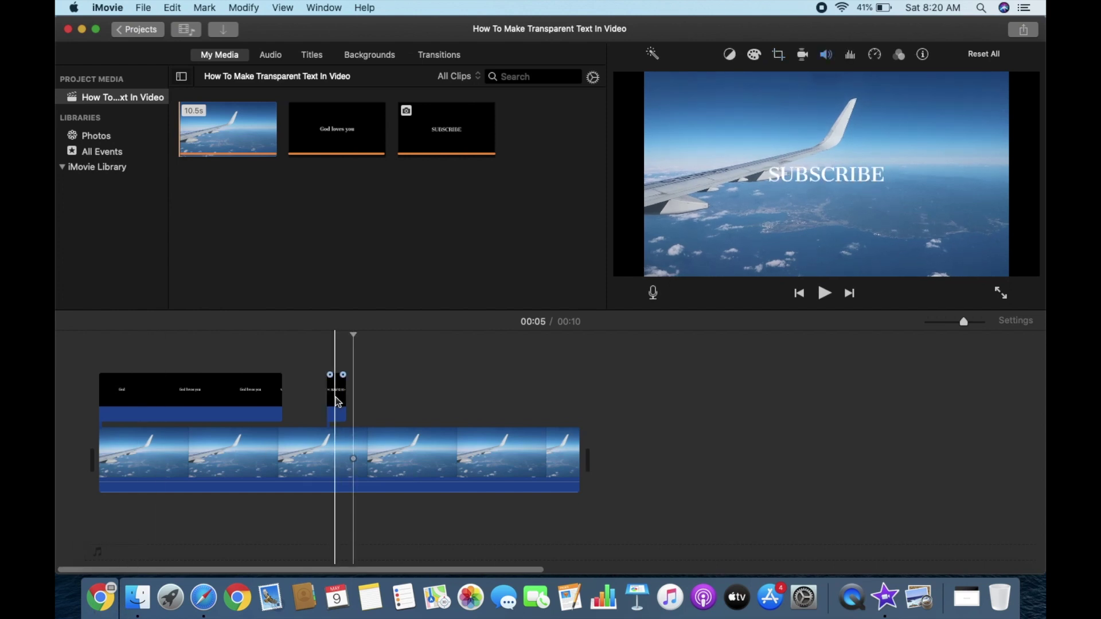
Change the short SUBSCRIBE clip's crop style from Ken Burns to Fit.
click(338, 401)
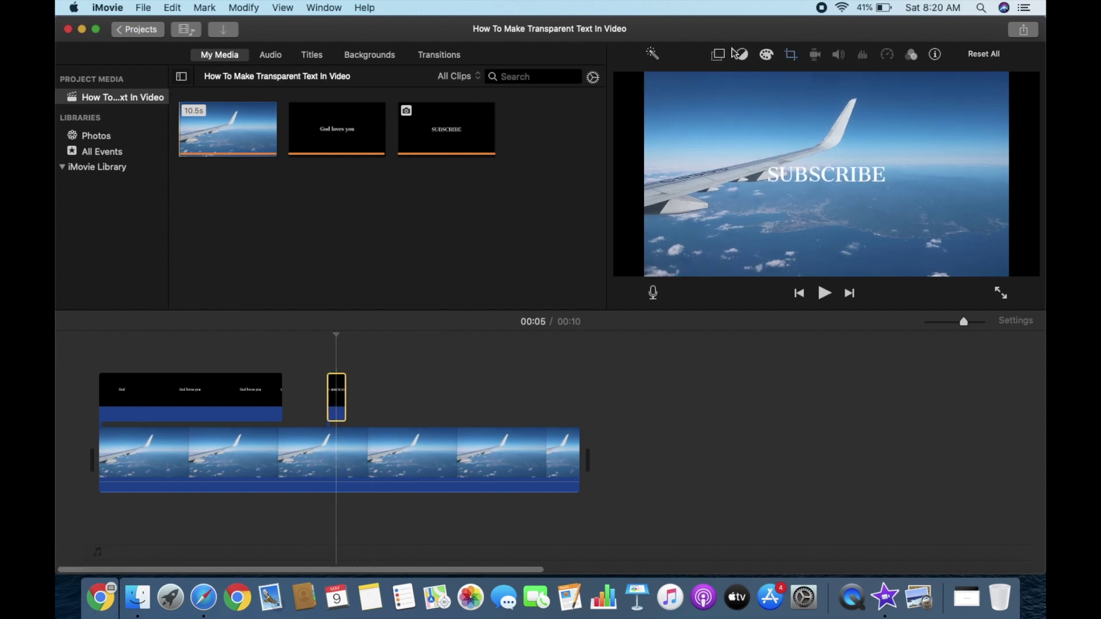
click(719, 56)
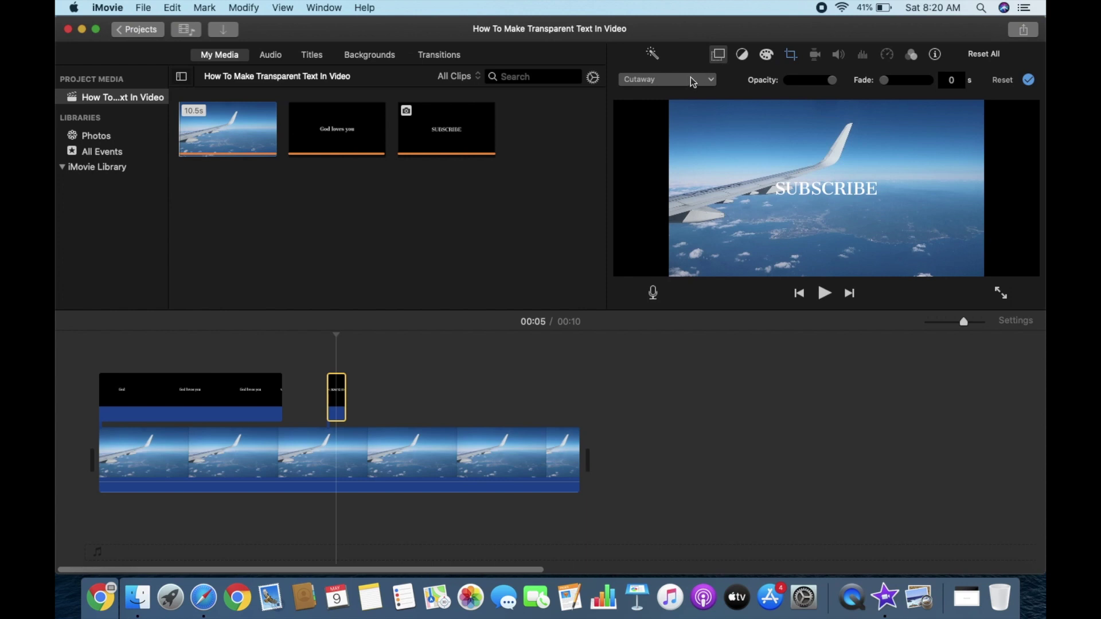
click(791, 54)
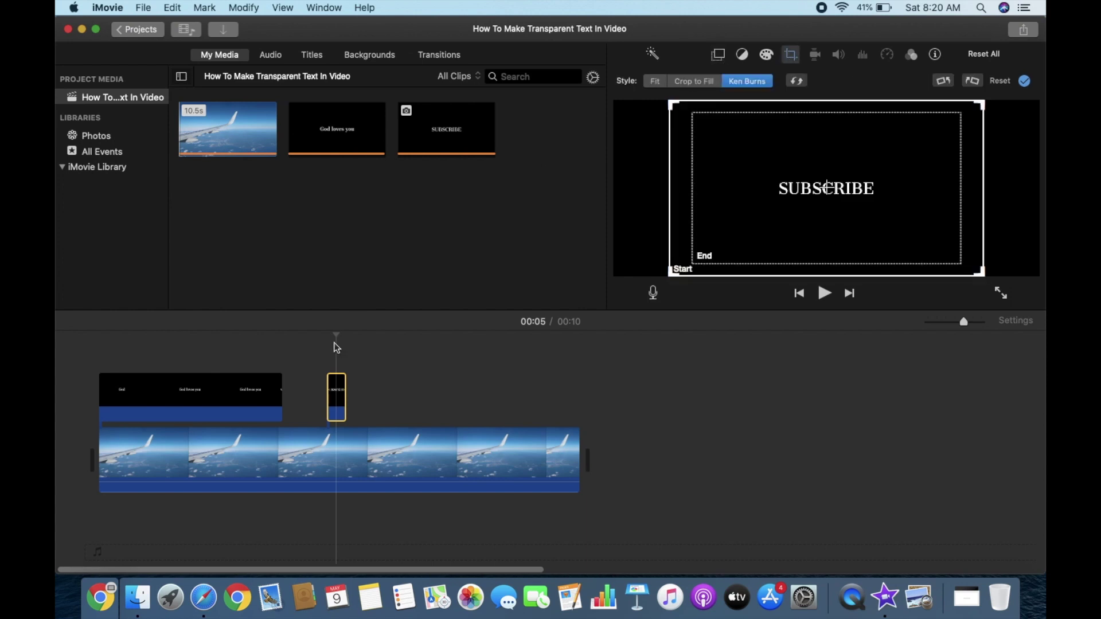
click(336, 404)
click(340, 402)
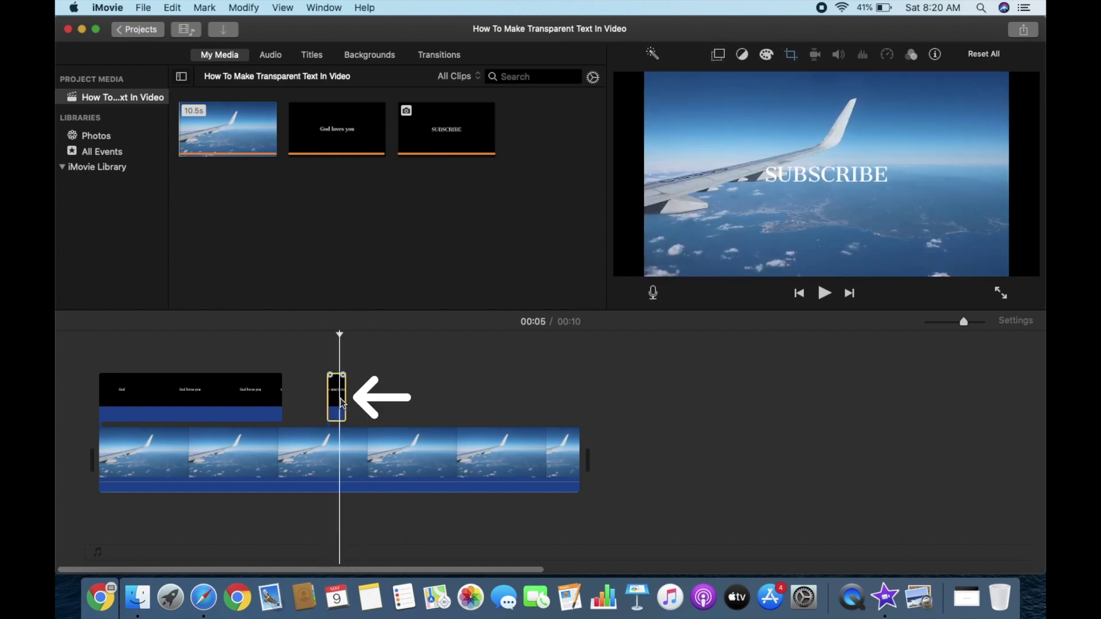
click(792, 57)
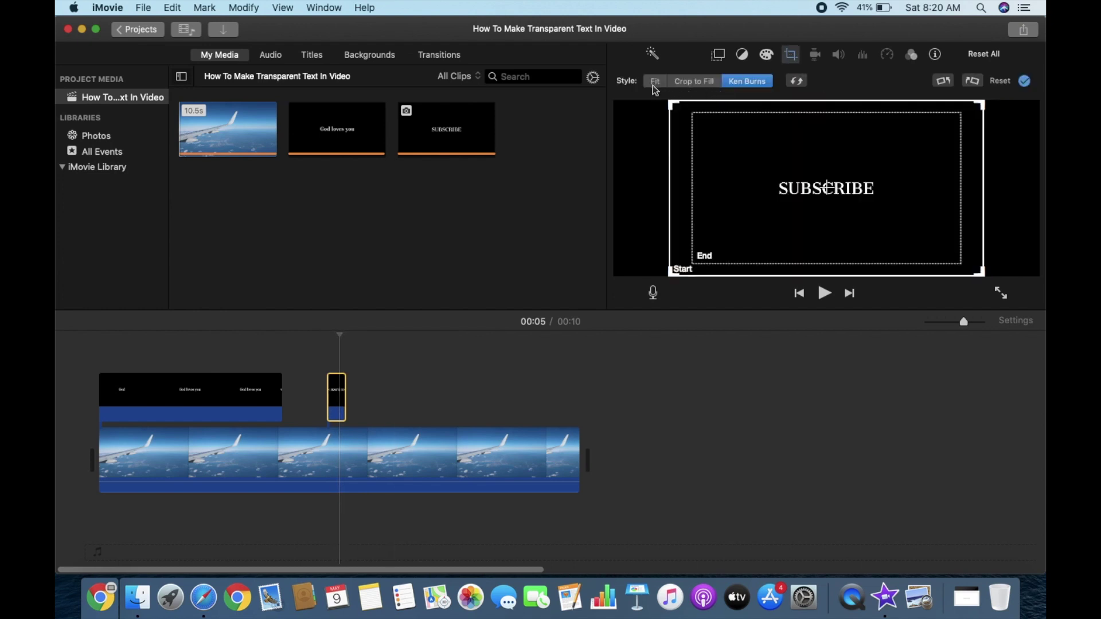
click(655, 82)
Make the SUBSCRIBE clip a Picture in Picture overlay enlarged to fill most of the frame.
click(719, 55)
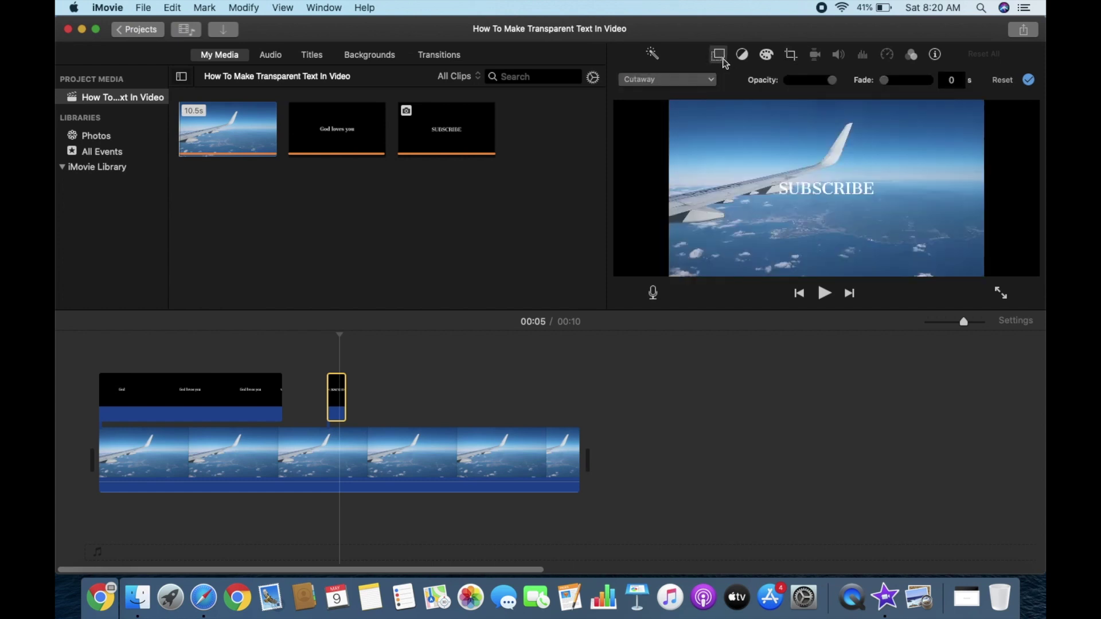
click(706, 80)
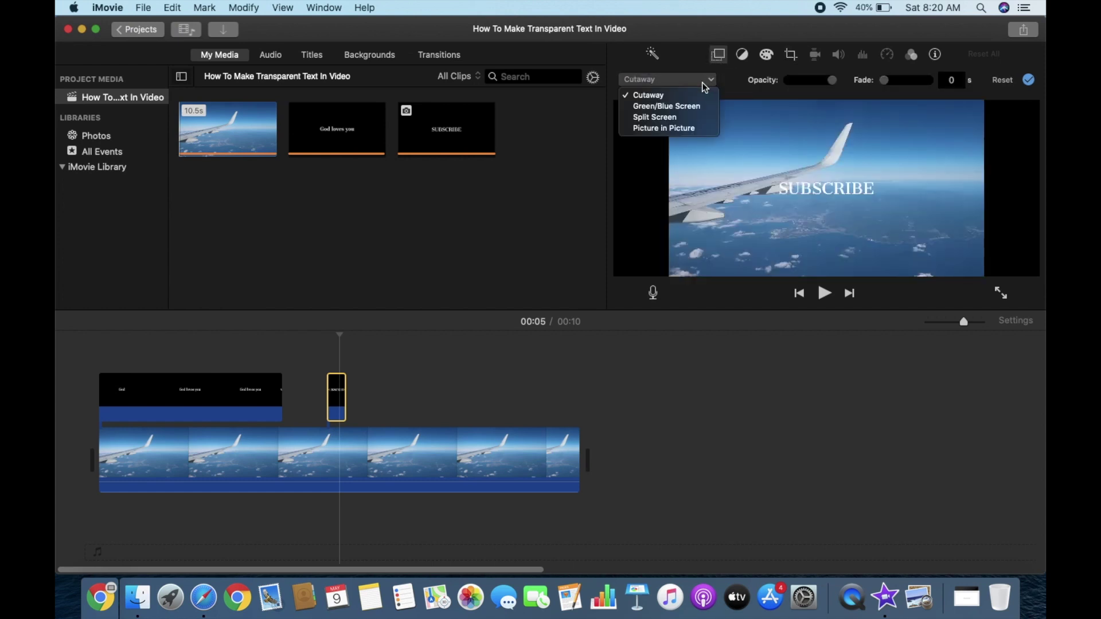
click(681, 128)
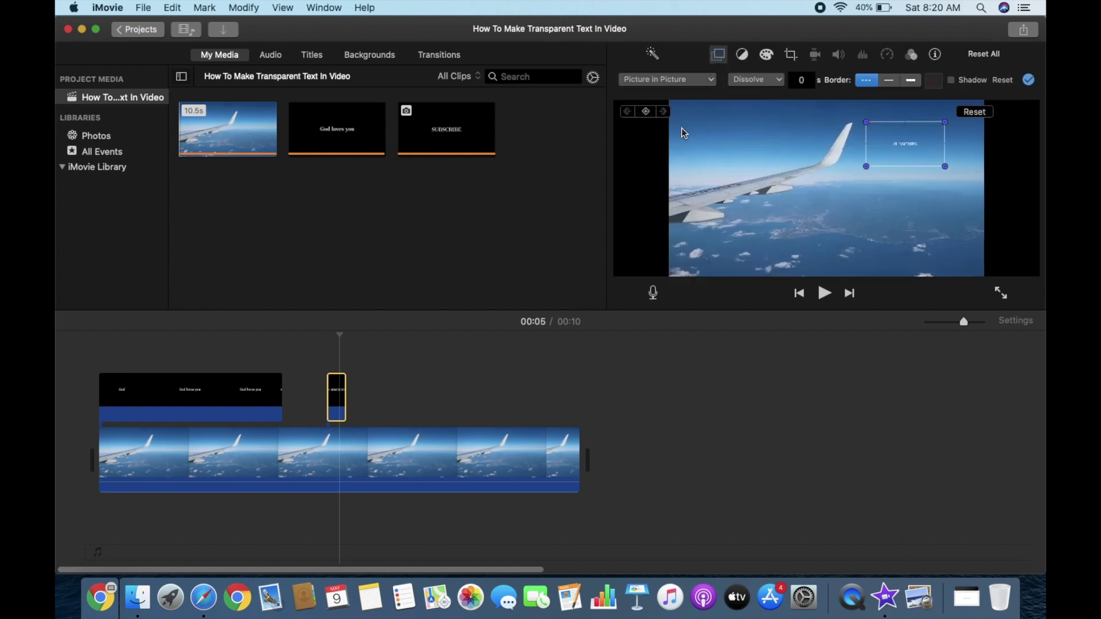
drag(867, 167, 739, 210)
Drop a second copy of the SUBSCRIBE PNG after the first overlay and trim it short.
click(371, 376)
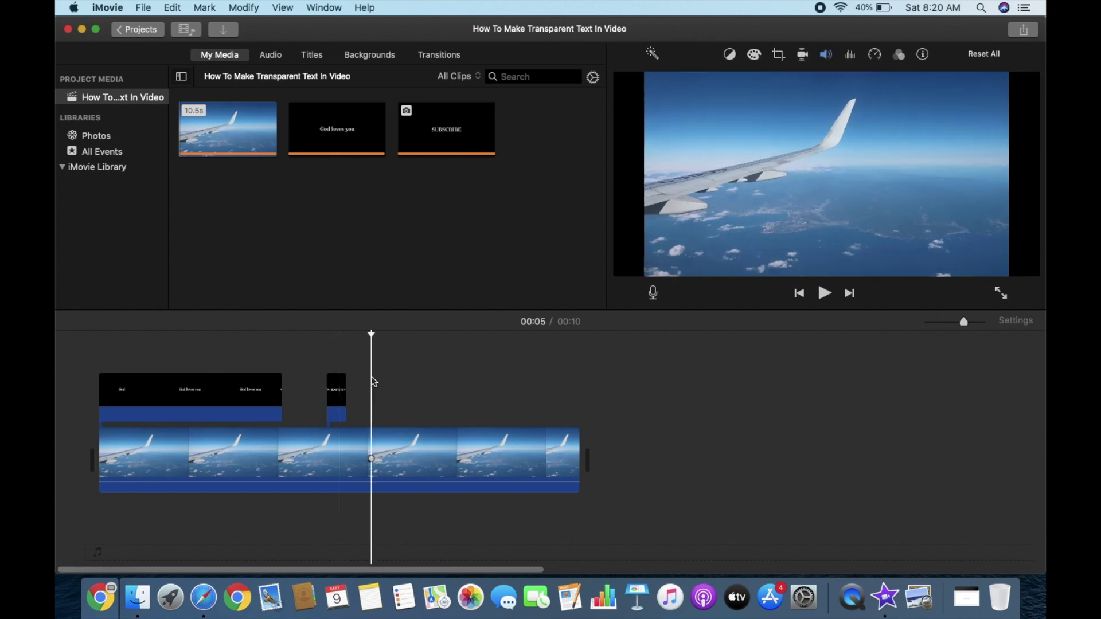
click(129, 596)
drag(453, 156, 379, 400)
click(420, 398)
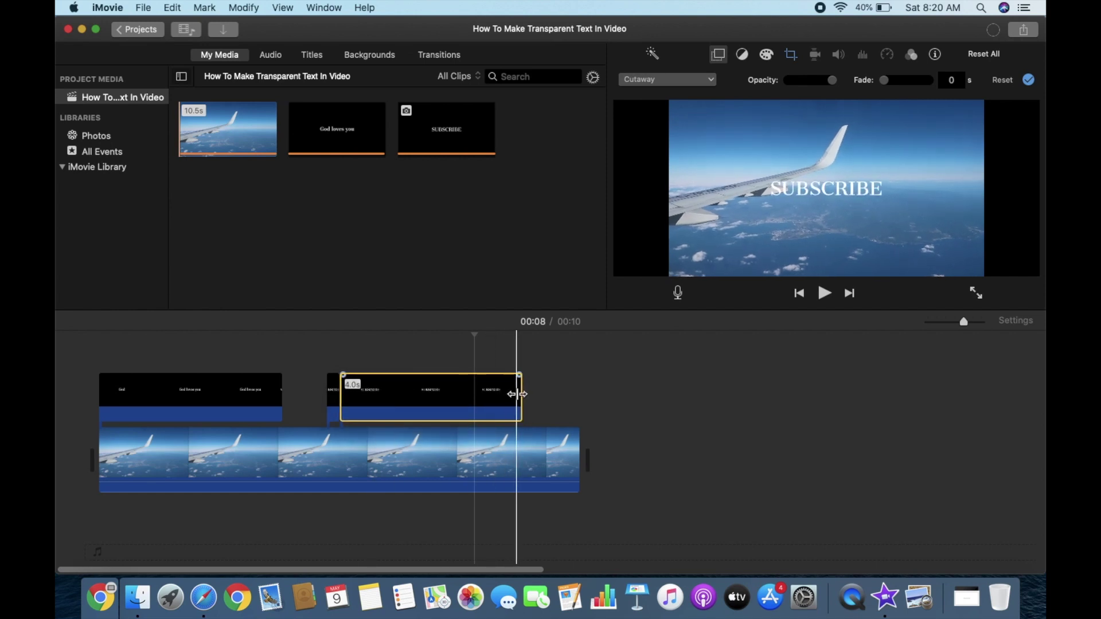
drag(516, 394, 361, 394)
Zoom the timeline in and trim the second SUBSCRIBE piece to roughly 0.3 s.
click(336, 407)
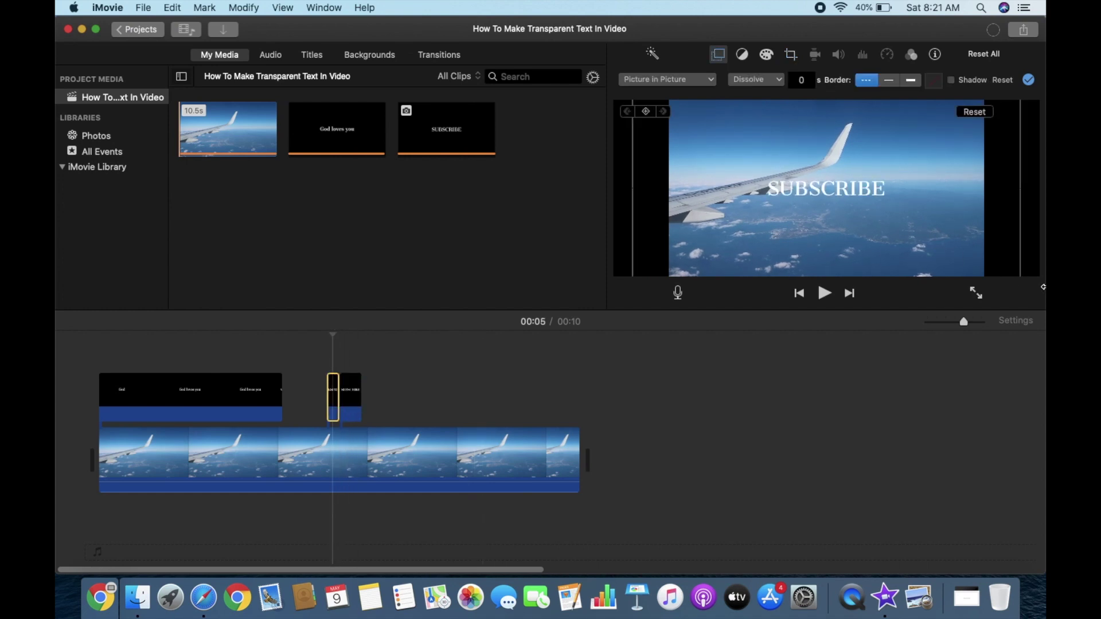
drag(967, 325, 976, 323)
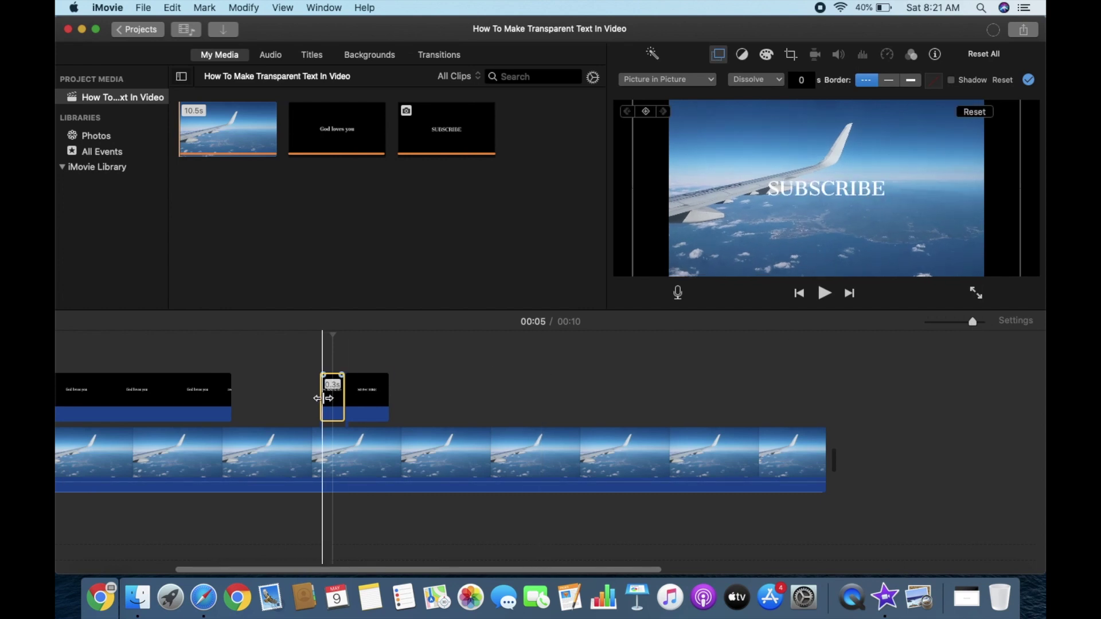
click(360, 403)
drag(388, 404, 368, 405)
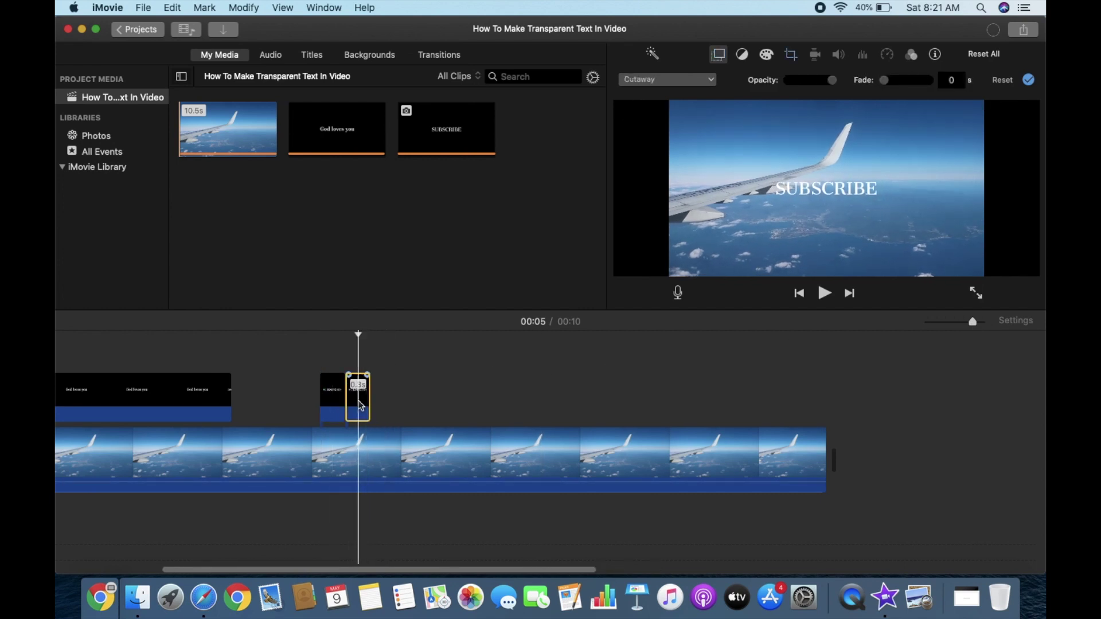
Set the second SUBSCRIBE clip's crop style to Fit.
click(708, 79)
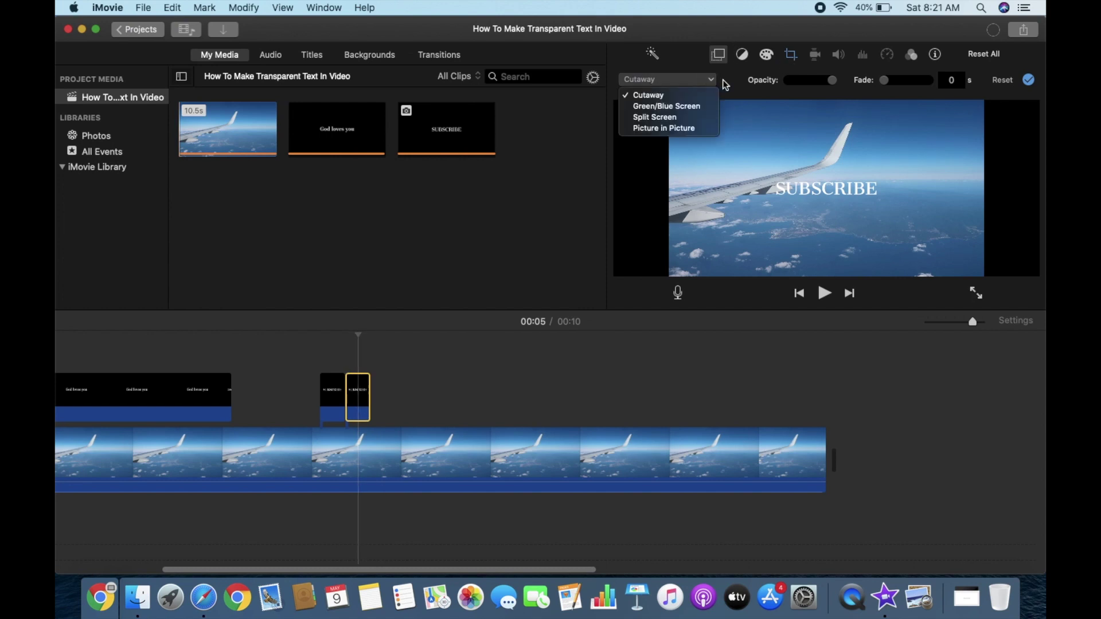
click(792, 57)
click(792, 57)
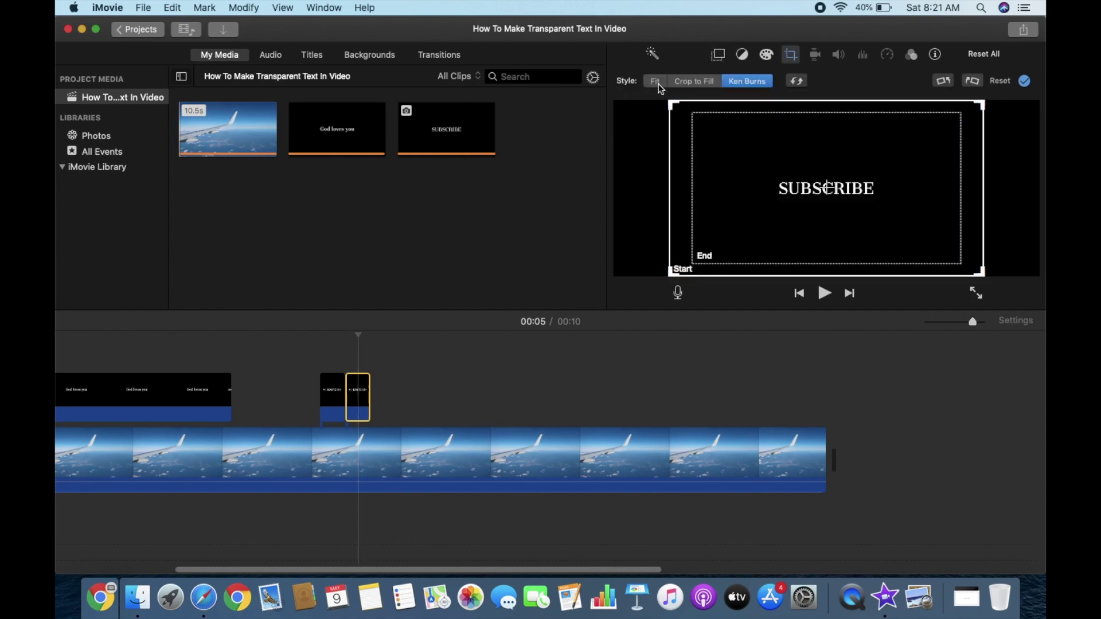
click(655, 81)
Make it a Picture in Picture overlay, enlarged and moved up and right over the sky.
click(714, 56)
click(687, 79)
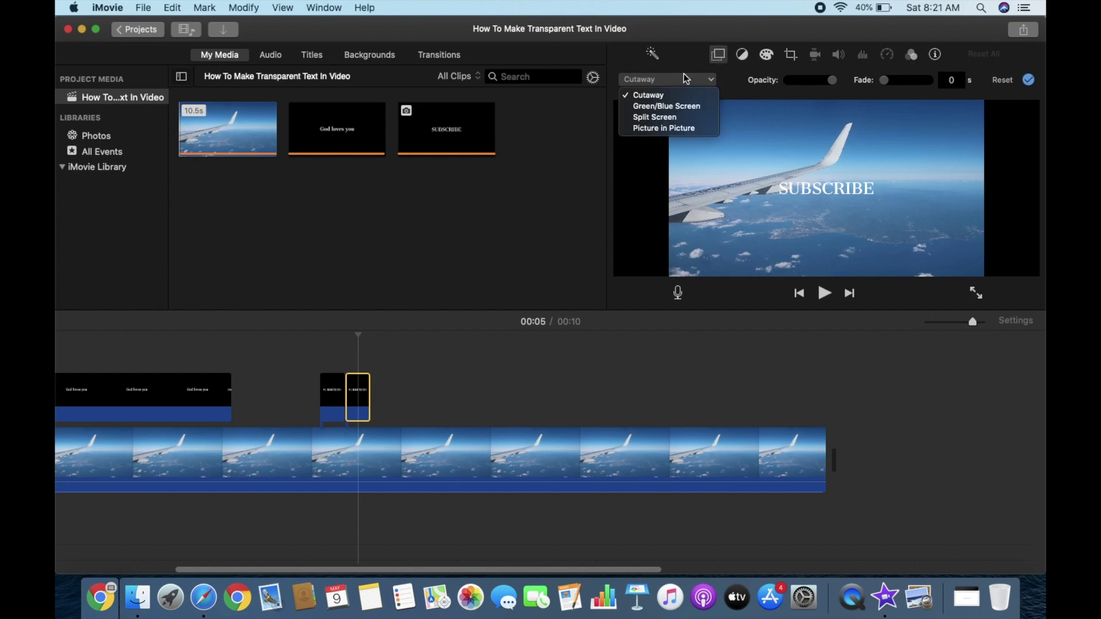
click(679, 128)
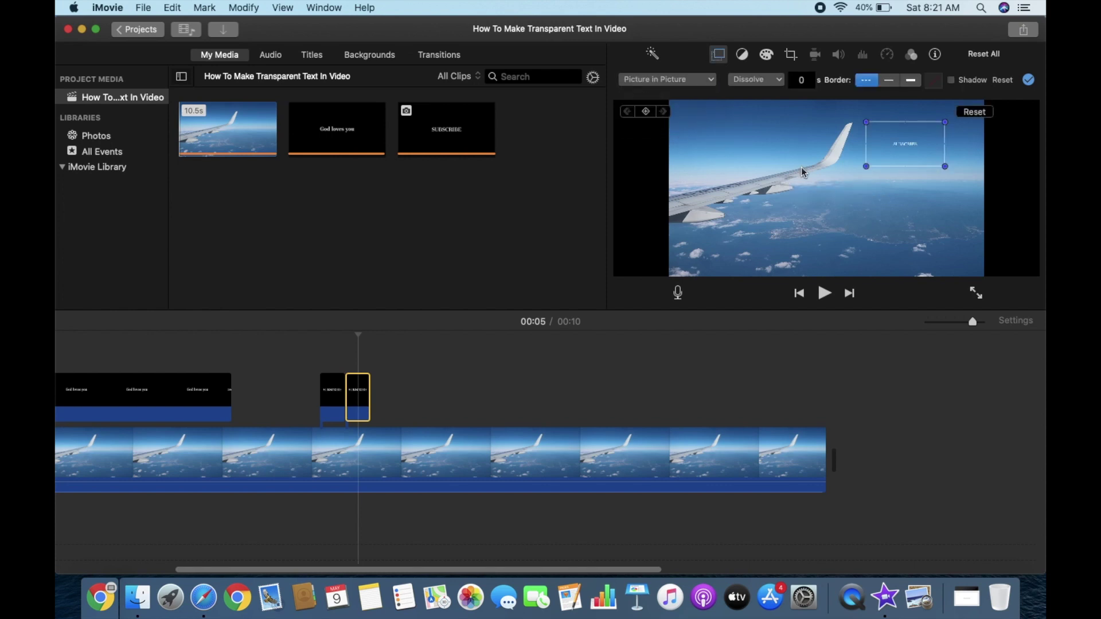
drag(867, 165, 683, 303)
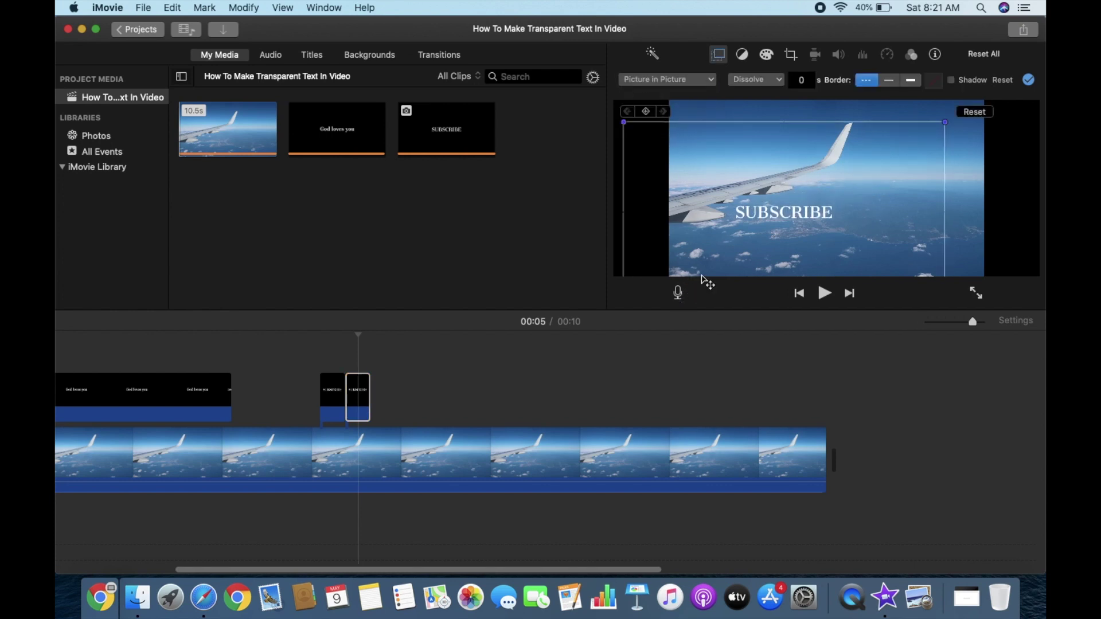
drag(779, 221, 818, 194)
click(392, 379)
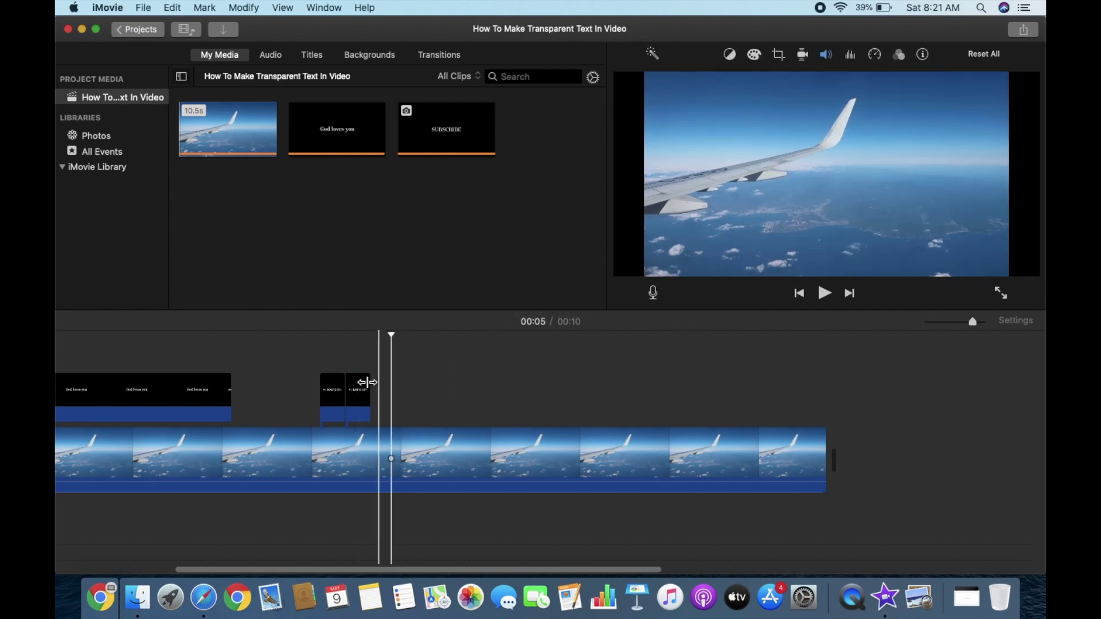
click(307, 390)
key(space)
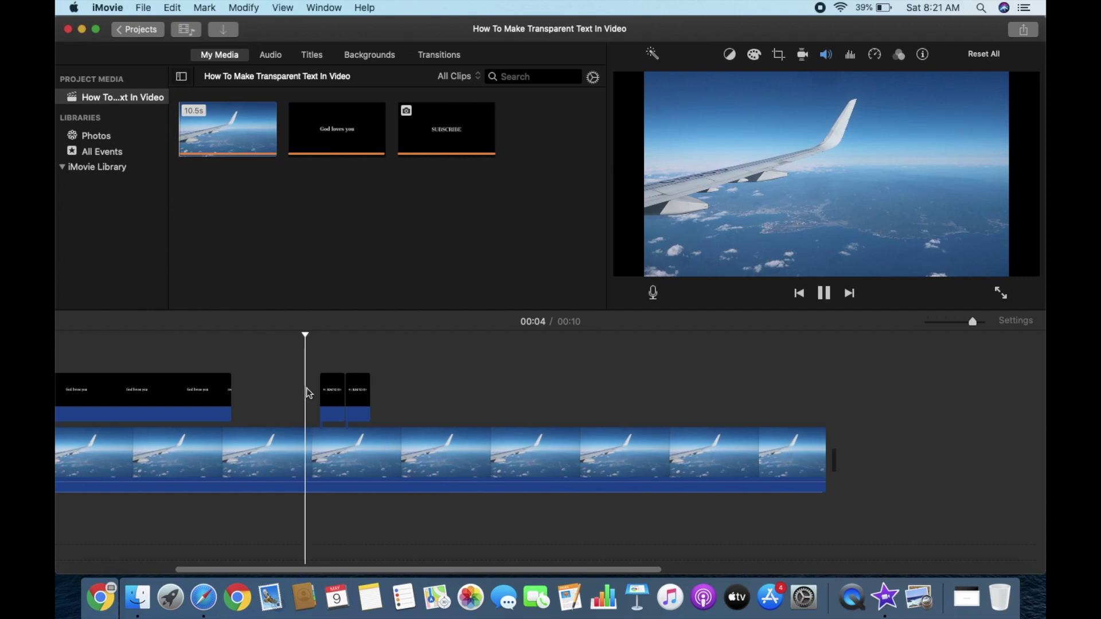
click(306, 390)
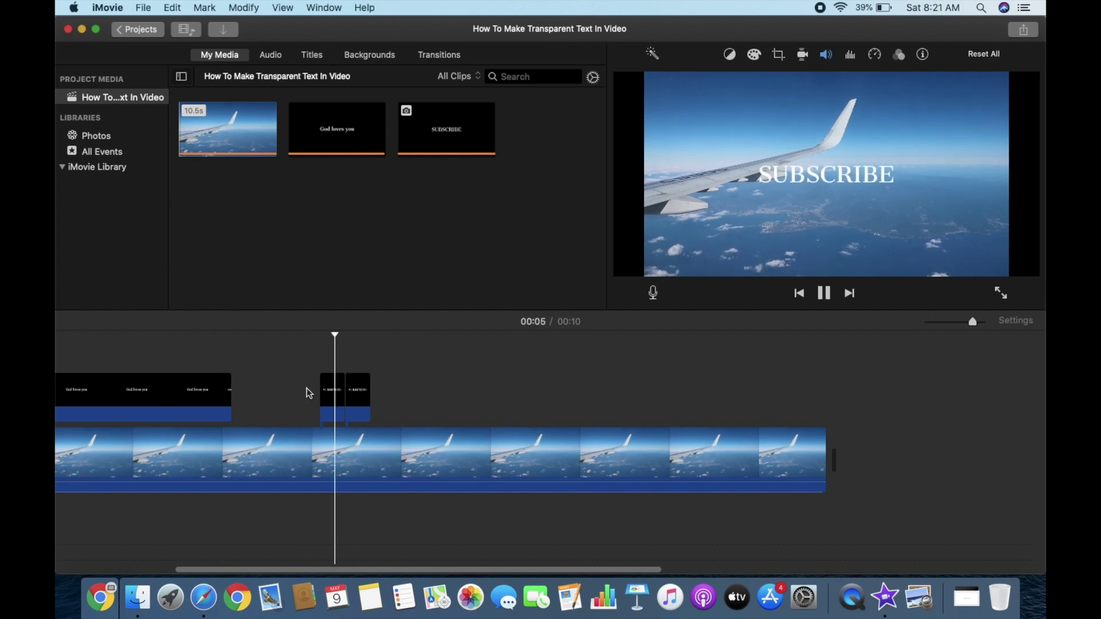
click(306, 390)
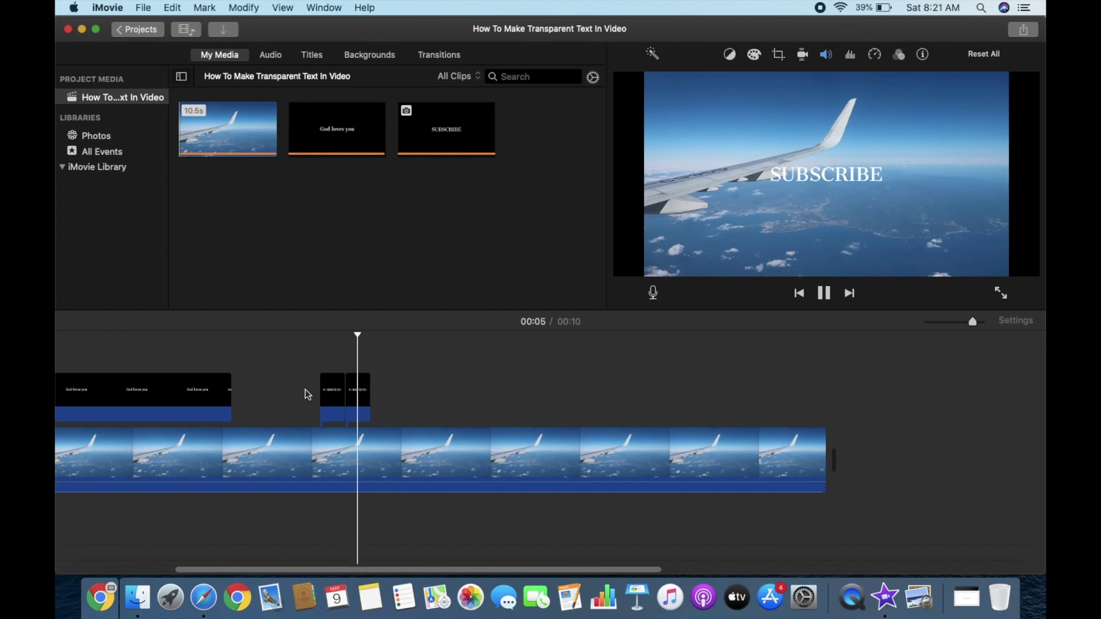
click(328, 394)
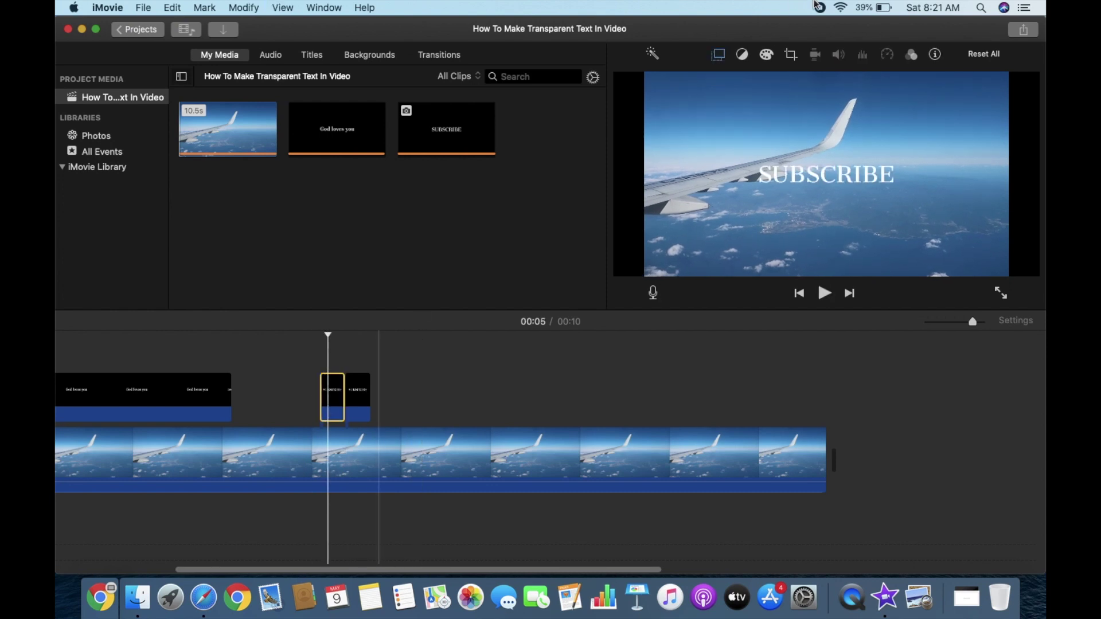
Try the Split Screen overlay mode, then switch the SUBSCRIBE clip back to Picture in Picture.
click(718, 54)
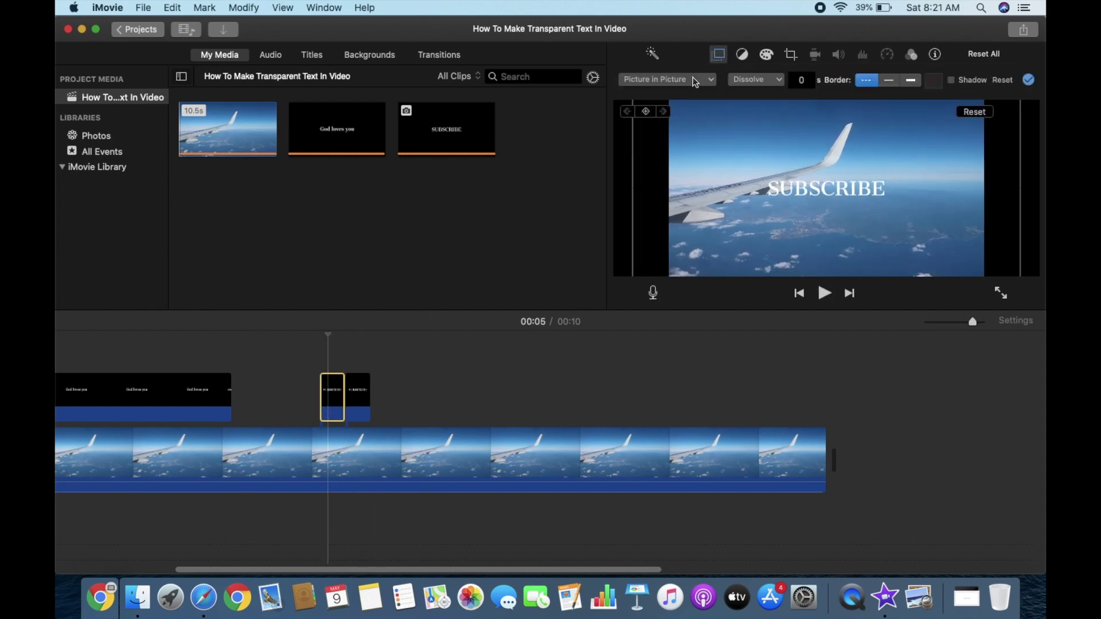
click(691, 81)
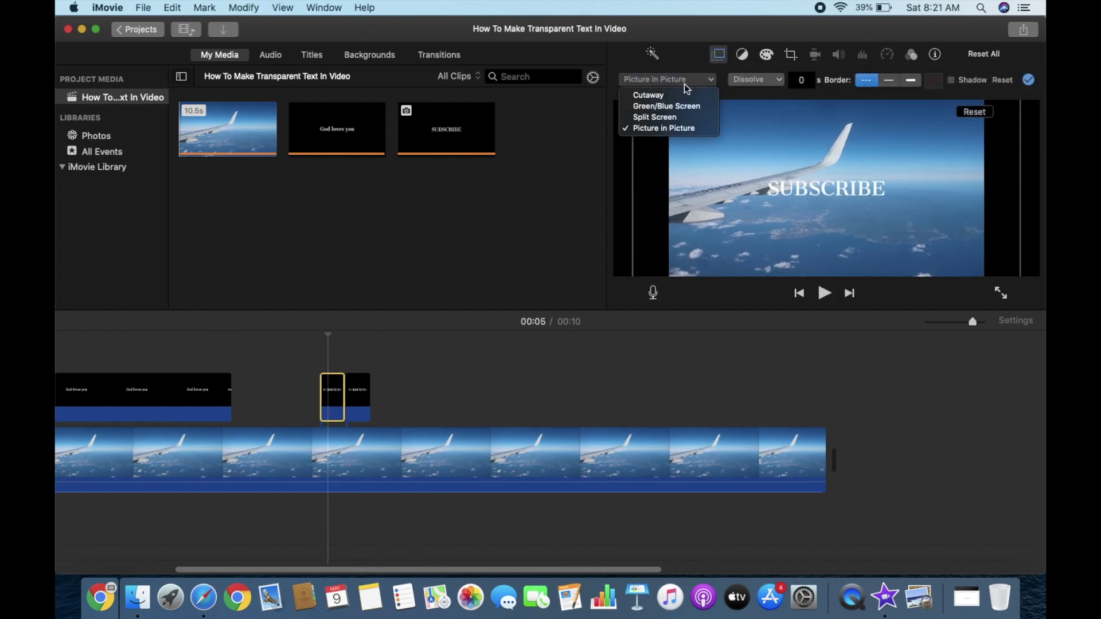
click(678, 117)
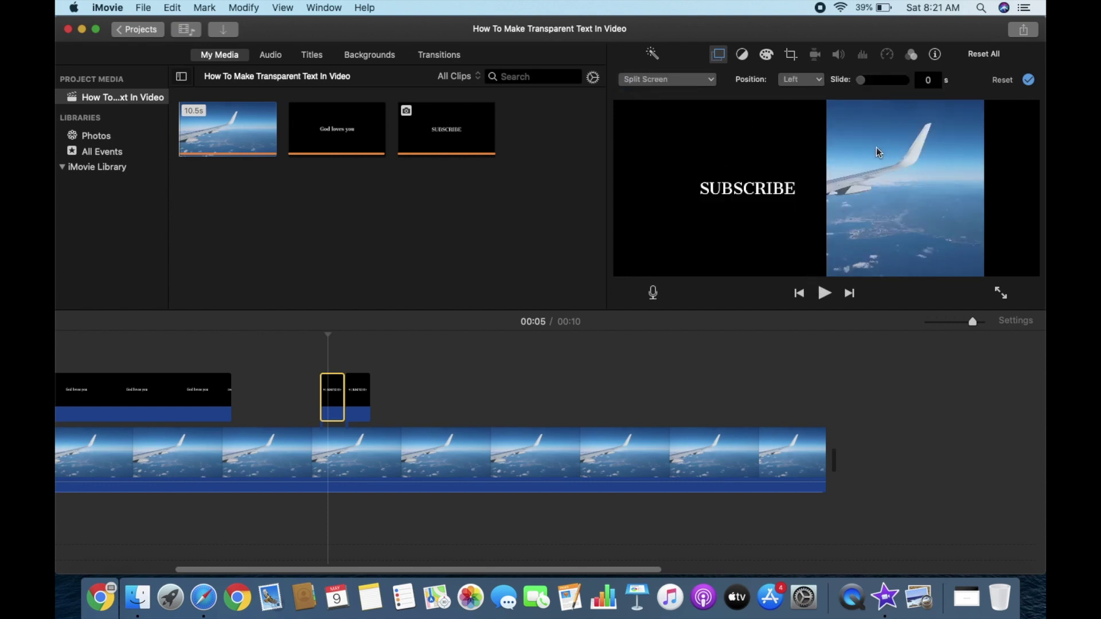
click(684, 82)
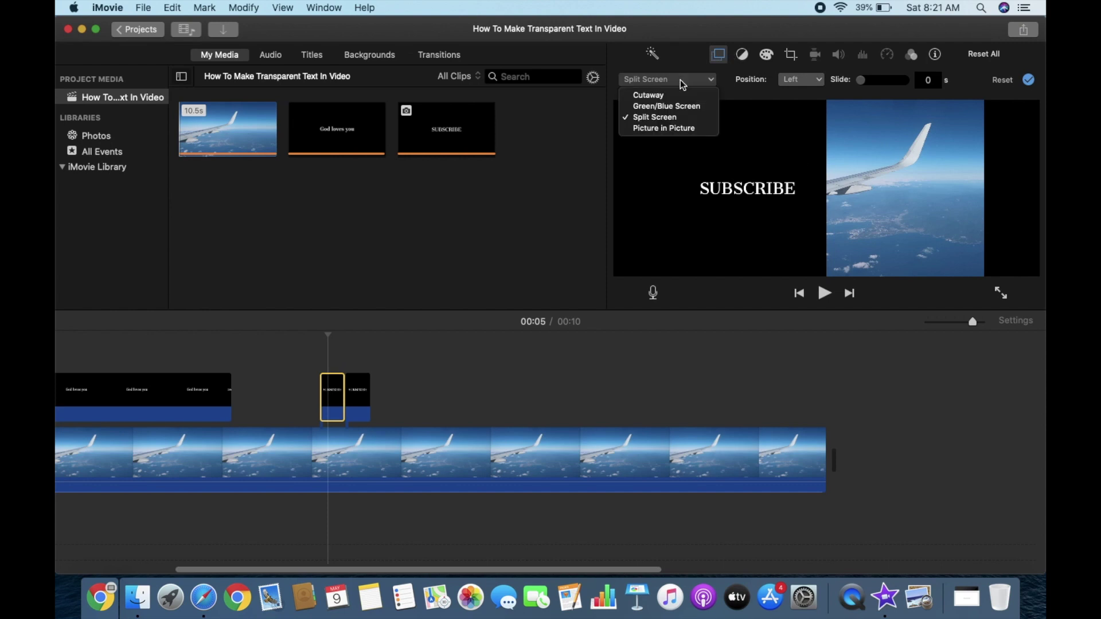
click(662, 127)
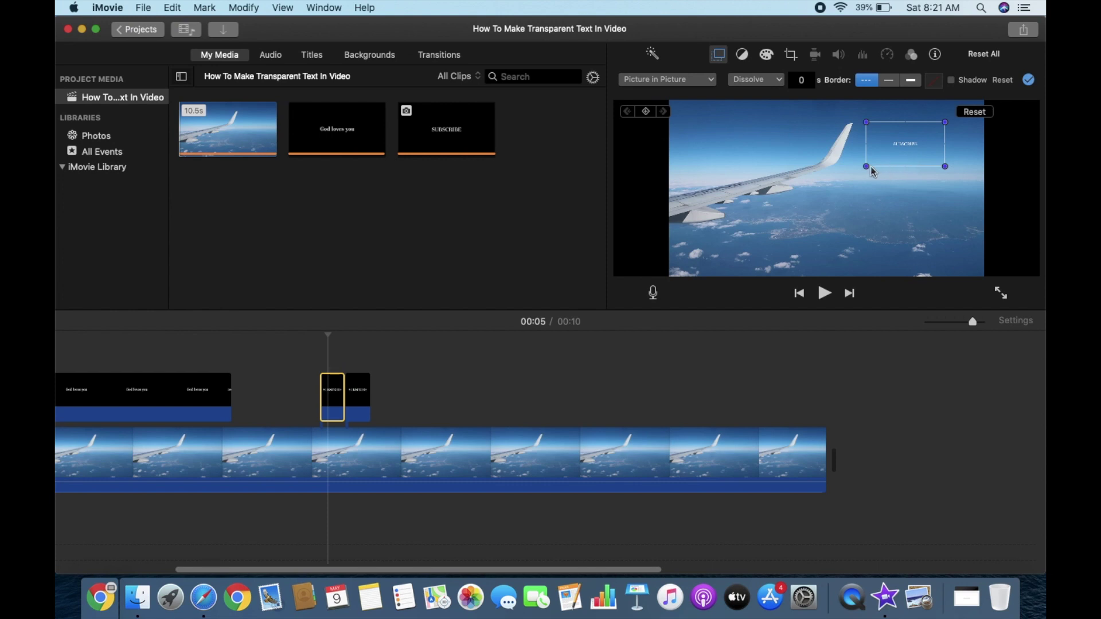
Stretch the SUBSCRIBE picture-in-picture box to fill the frame and centre it.
drag(866, 166, 727, 279)
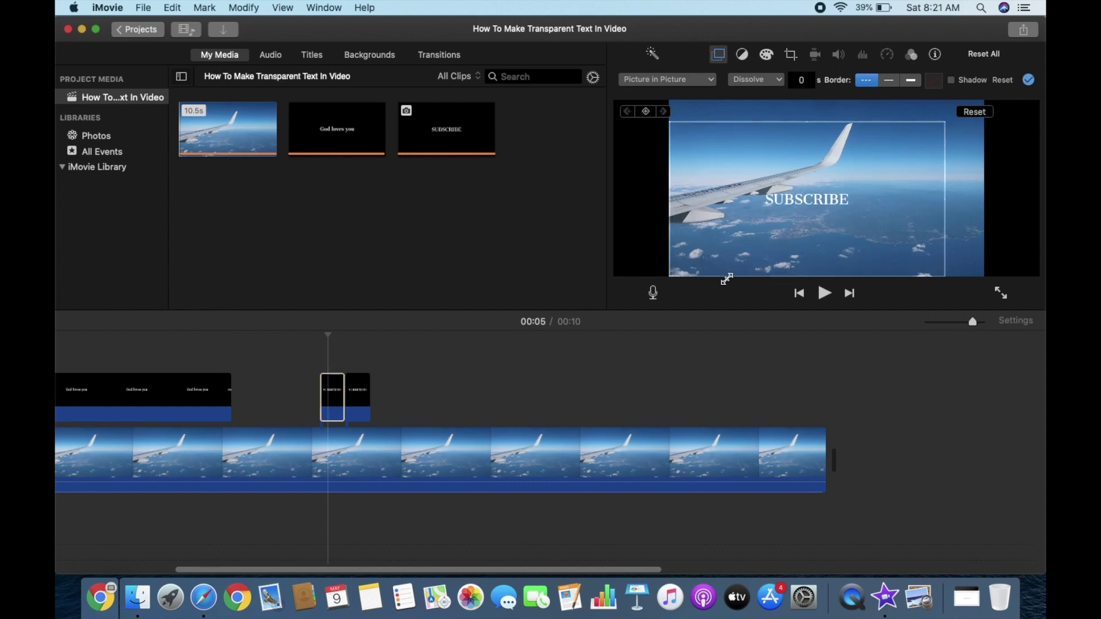
drag(943, 124, 1024, 93)
drag(877, 174, 859, 193)
Lengthen the SUBSCRIBE title clip by dragging its right edge.
click(763, 82)
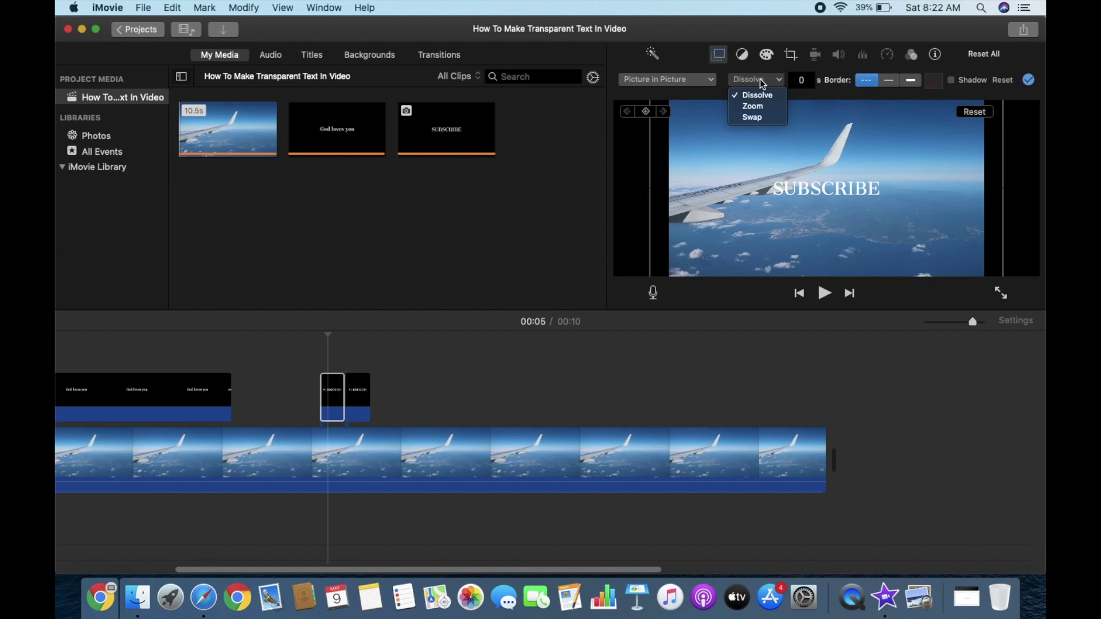
click(333, 398)
drag(344, 397, 363, 398)
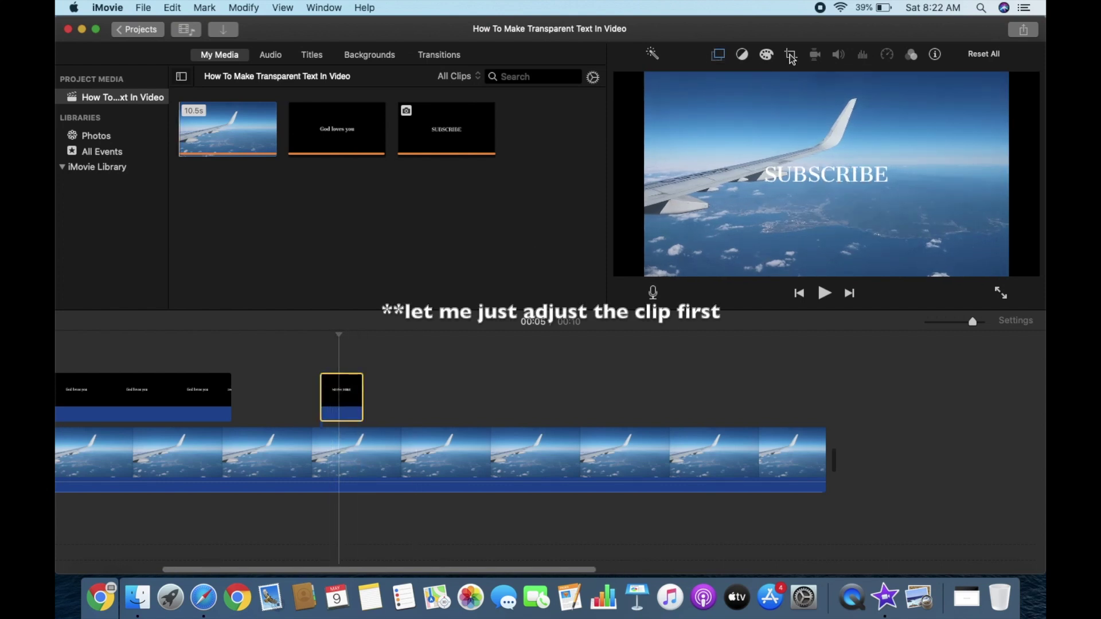
Give the SUBSCRIBE picture-in-picture a Zoom transition lasting 0.24 s.
click(718, 54)
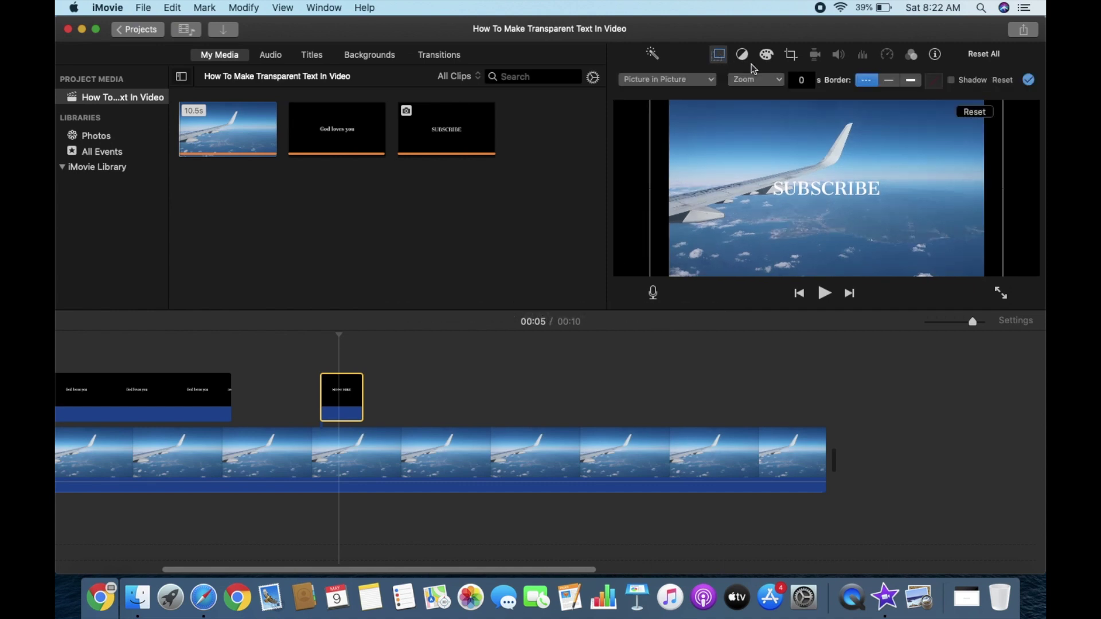
click(752, 81)
click(756, 108)
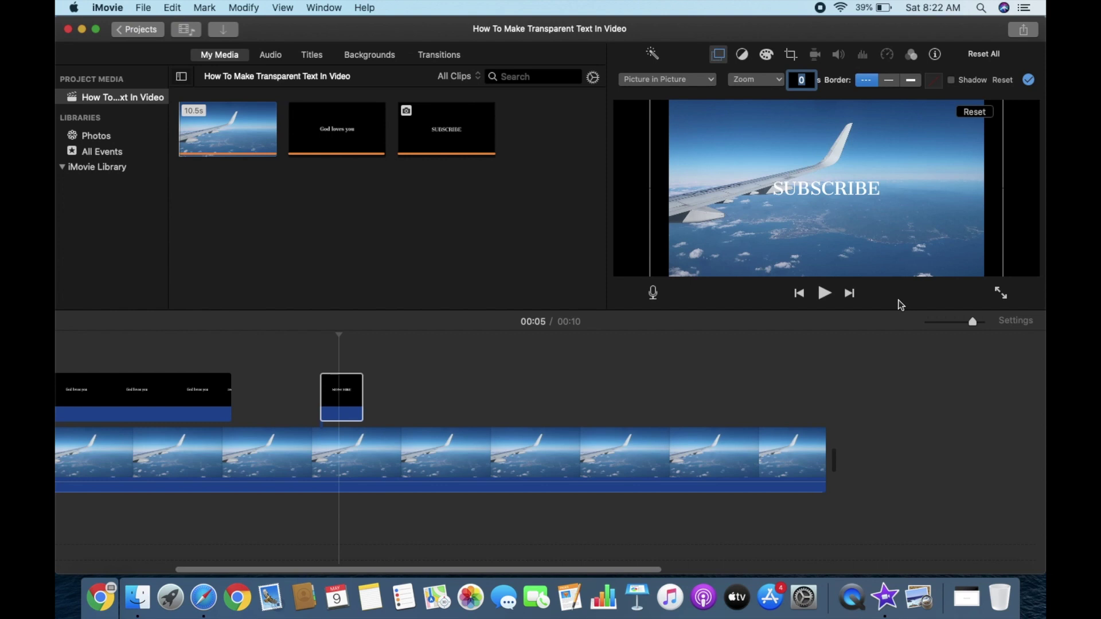
key(Return)
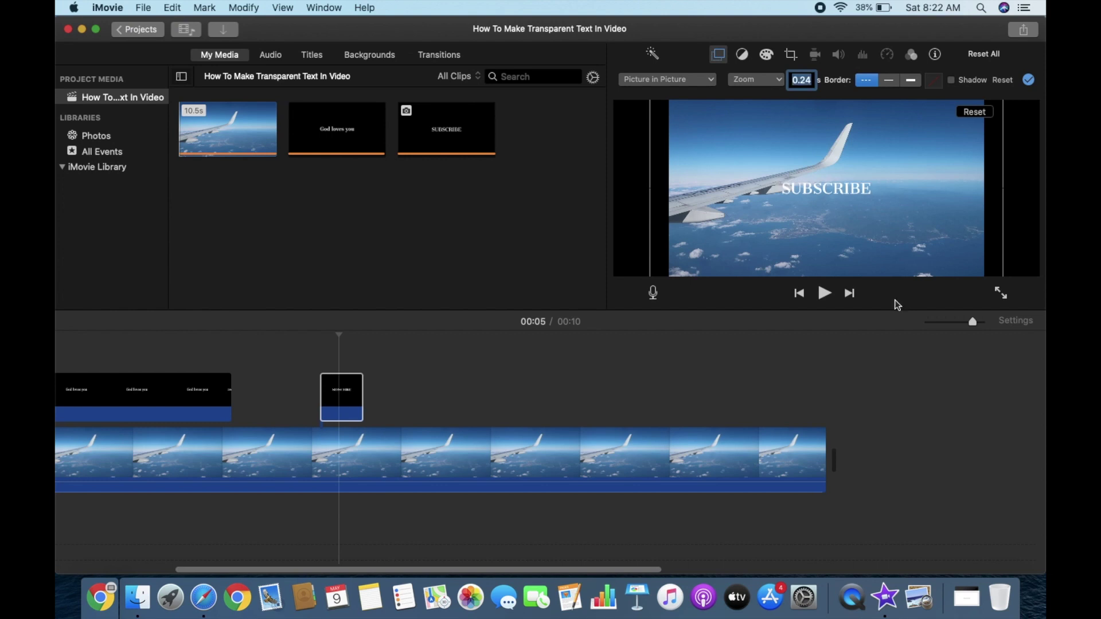
Resize and reposition the SUBSCRIBE overlay so the word sits centred over the wing.
drag(700, 216, 739, 168)
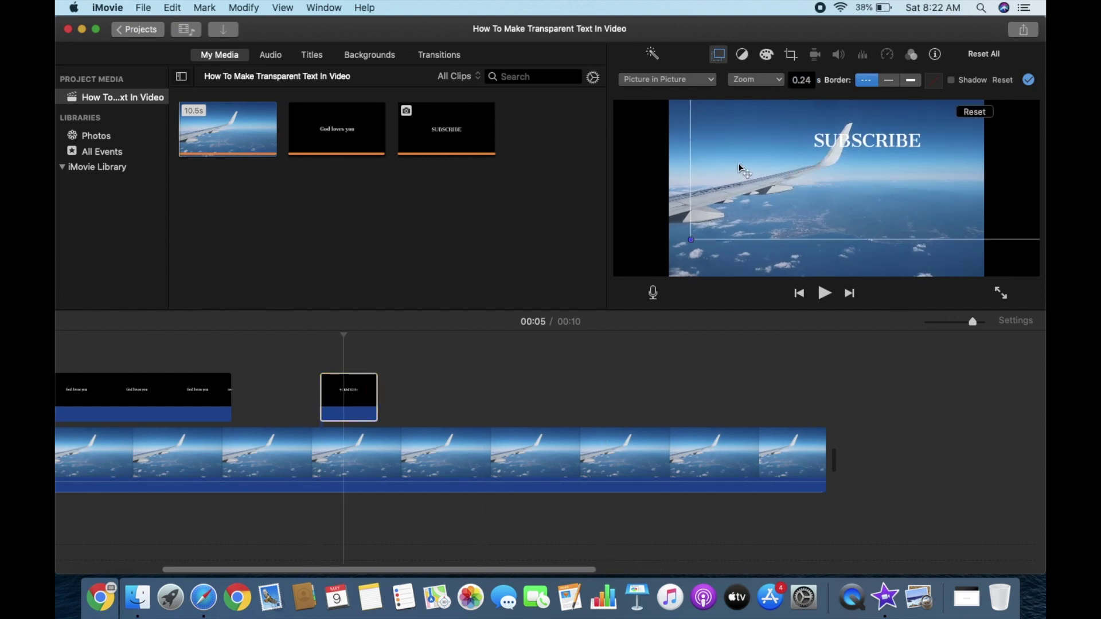
drag(681, 246, 754, 220)
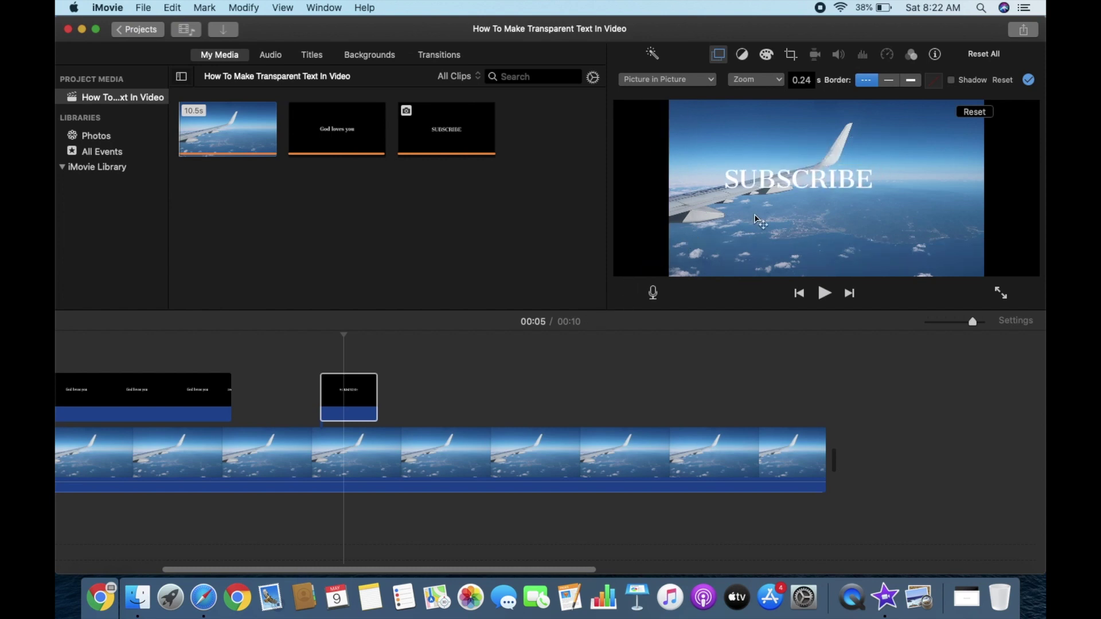
drag(767, 183, 795, 187)
click(306, 402)
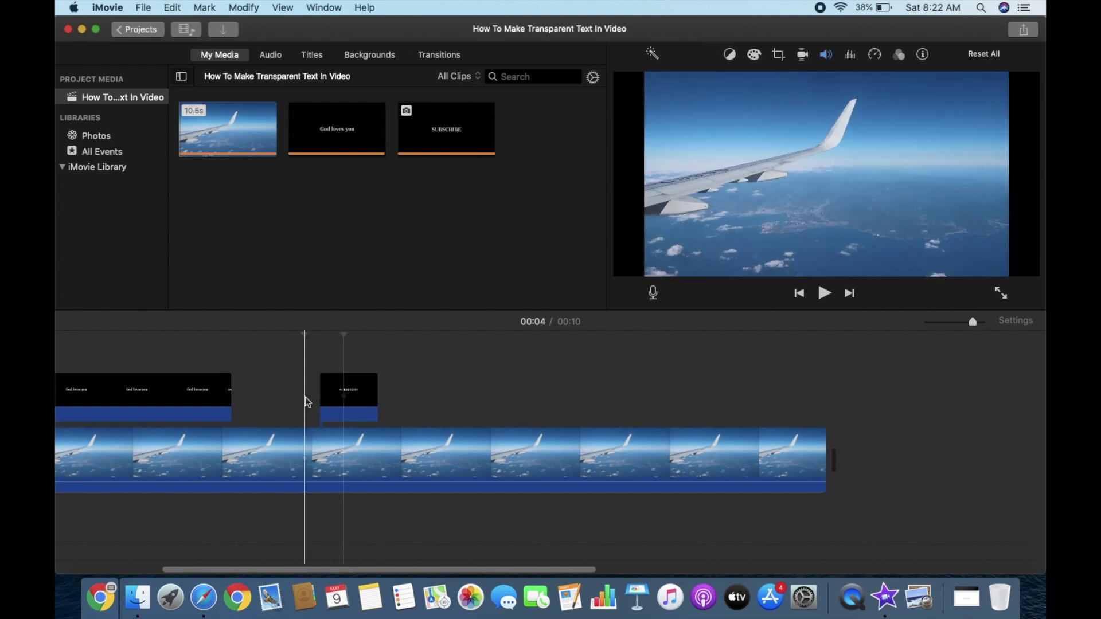
key(space)
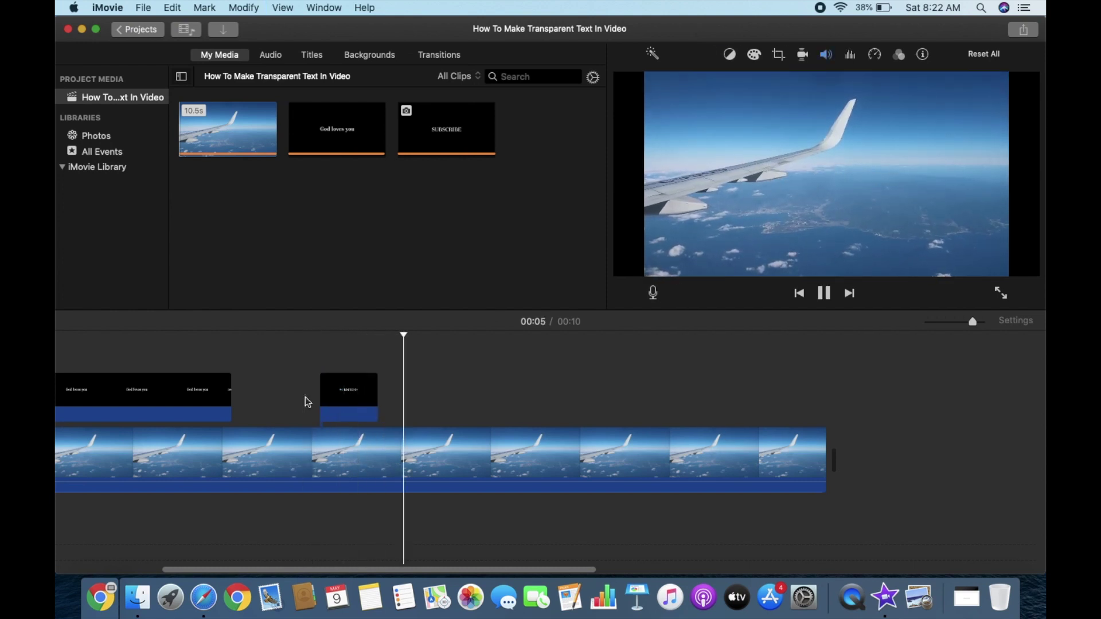